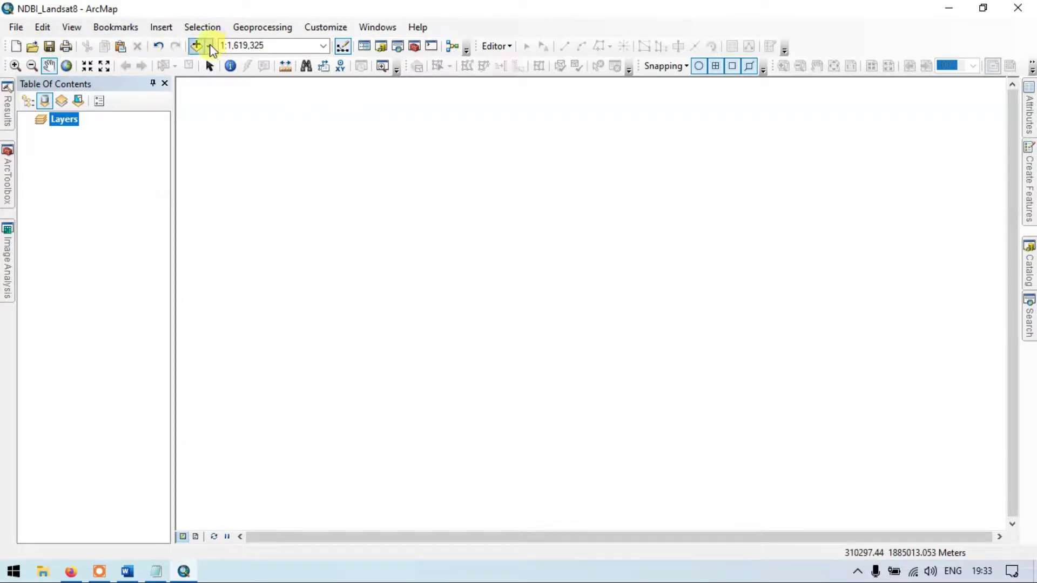
- Start adding data to the map and browse the Landsat band files in the Satellite_imag folder
left_click(210, 46)
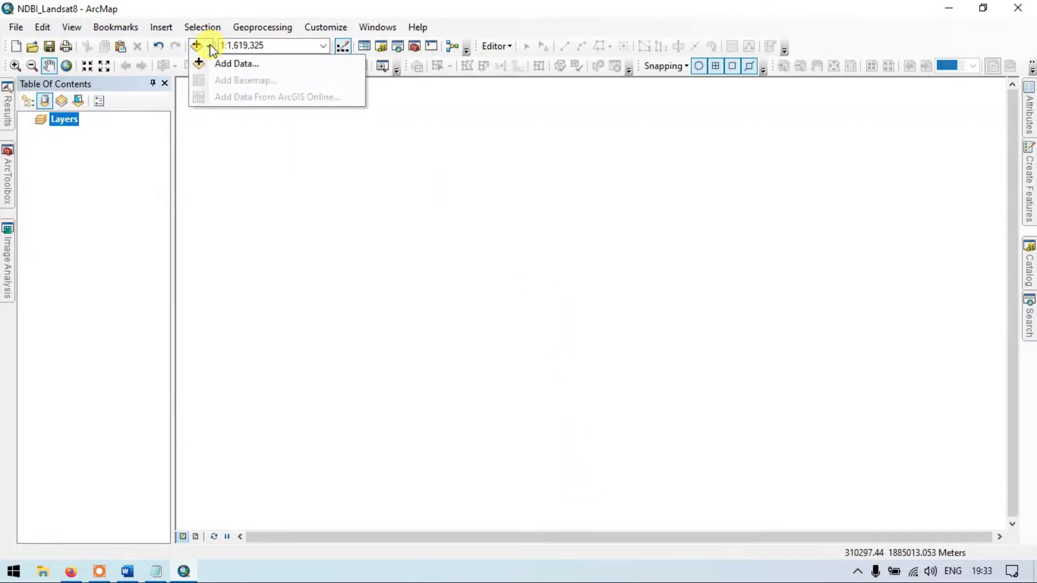
left_click(239, 64)
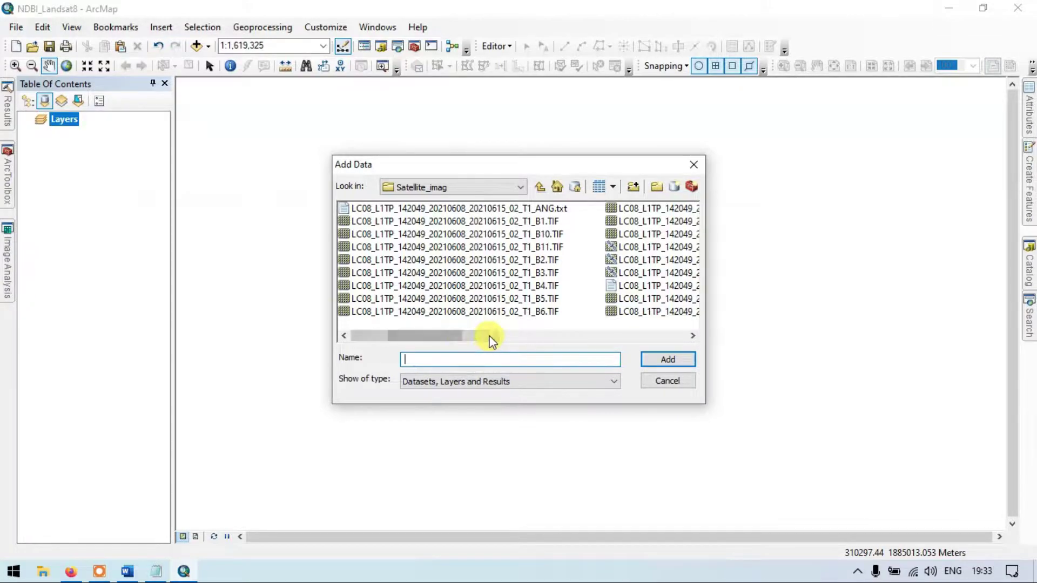
left_click_drag(460, 336, 411, 337)
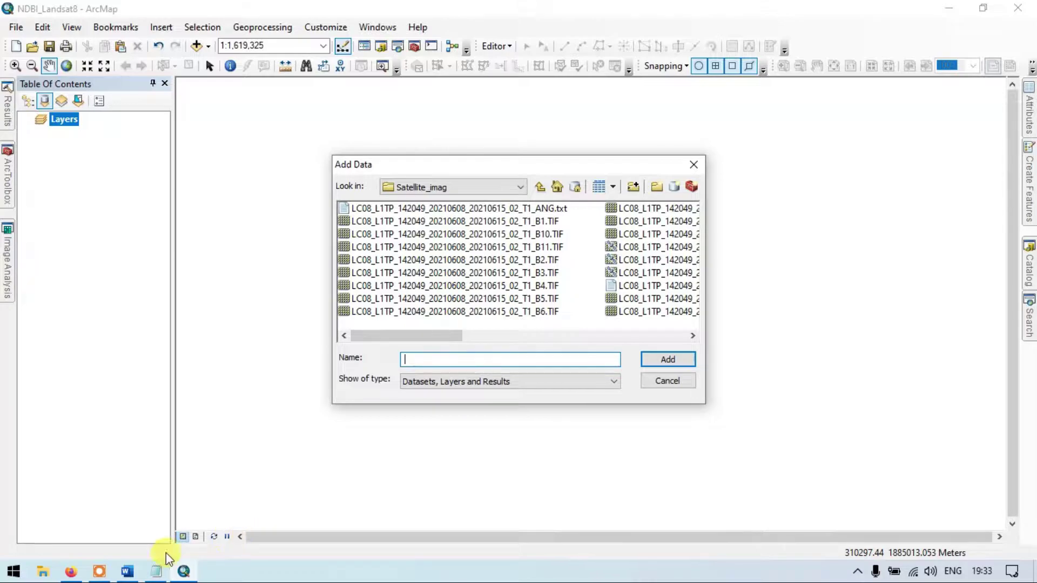
- Switch to the Landsat 8 NDBI document in Word and read the NDBI definition, general formula and Landsat band formulas
left_click(130, 572)
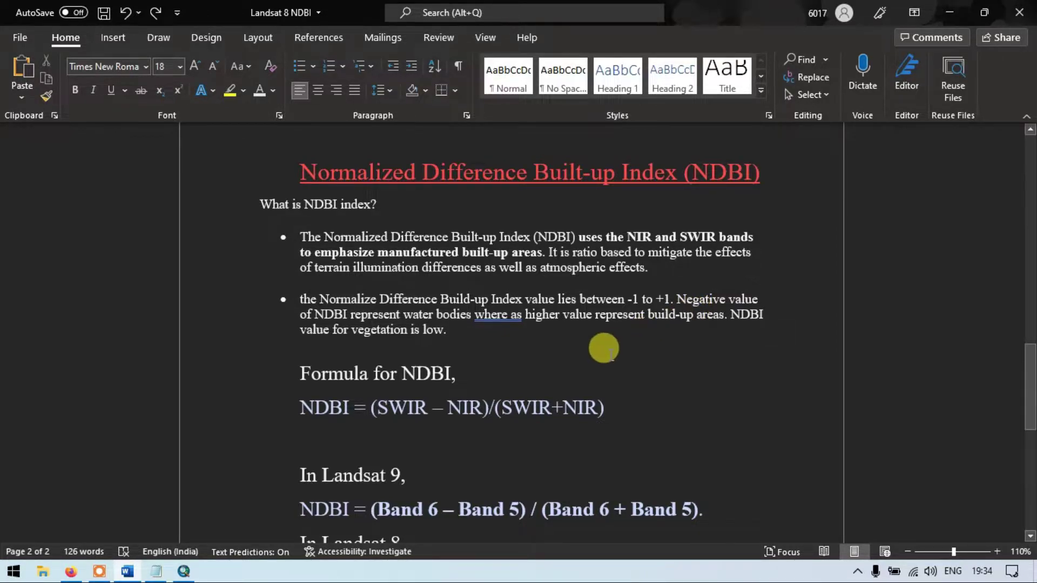
scroll(602, 347, "down", 2)
scroll(434, 311, "down", 1)
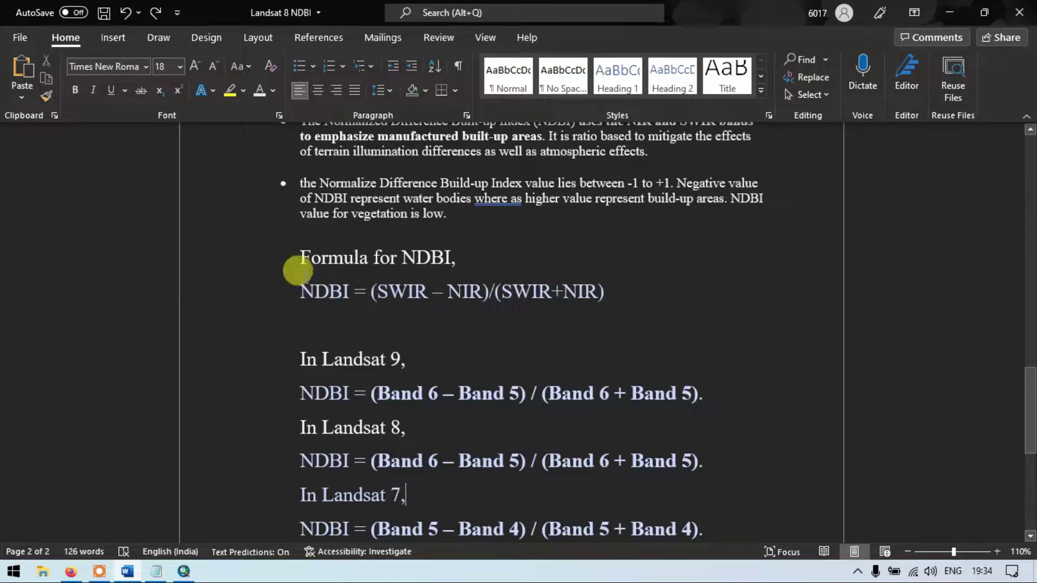
left_click_drag(320, 247, 592, 291)
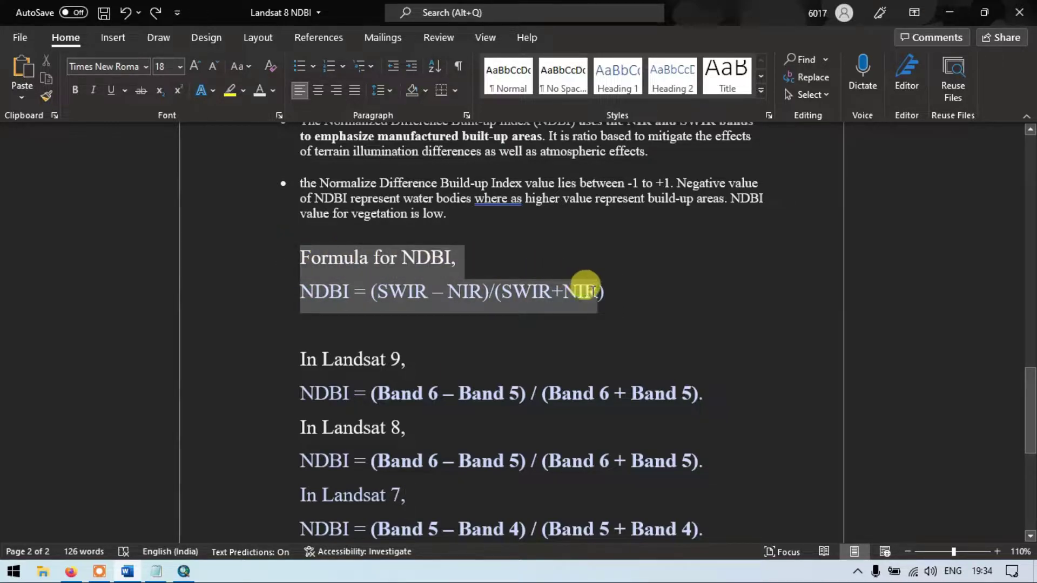
left_click(430, 346)
scroll(431, 346, "down", 3)
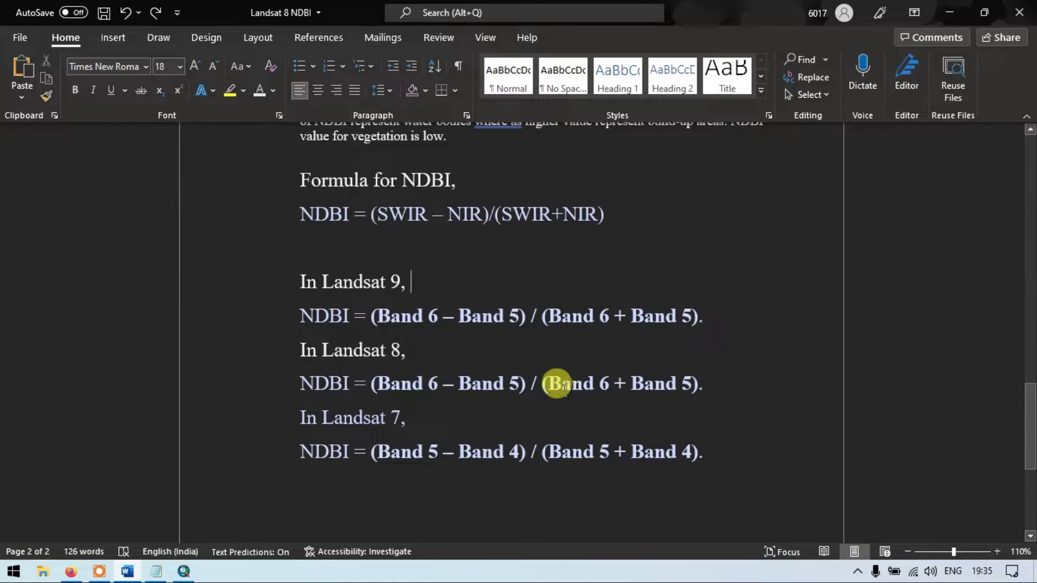
left_click_drag(704, 380, 231, 375)
left_click(287, 417)
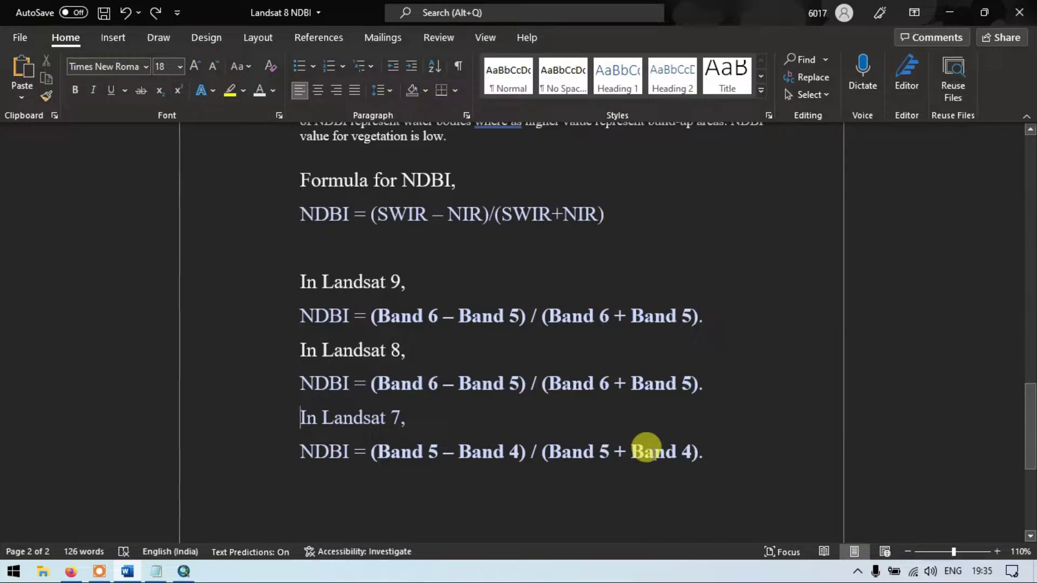
- Check the Landsat 7 and Landsat 8 band table against the NDBI formulas for Landsat 9, 8 and 7
scroll(648, 449, "up", 10)
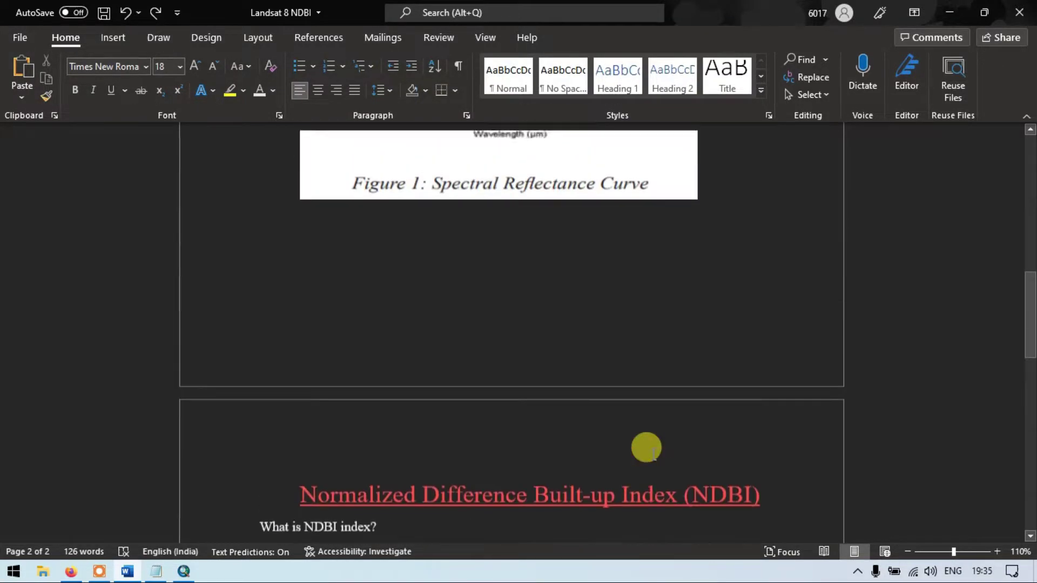
scroll(651, 455, "up", 8)
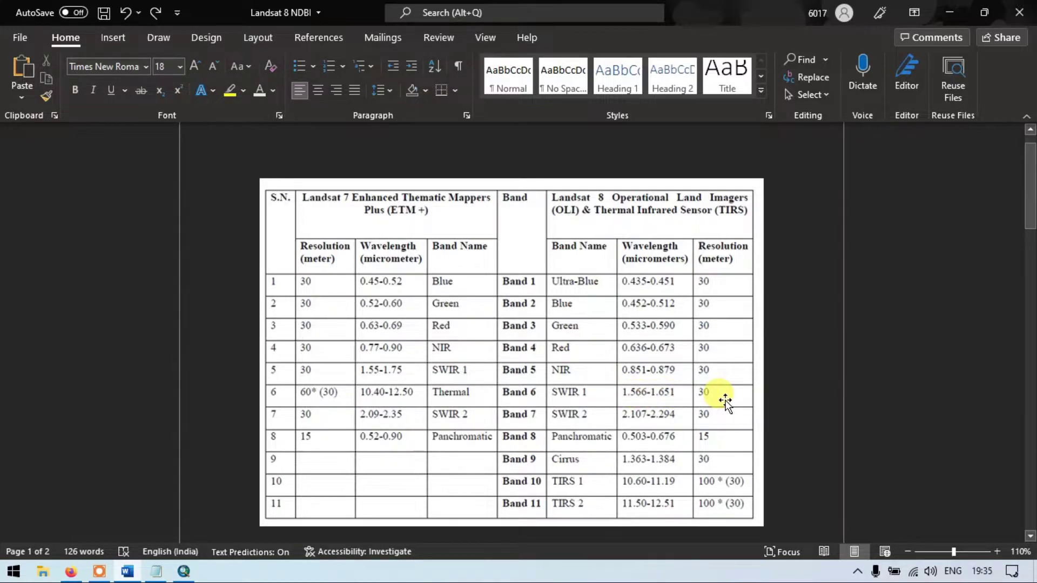
scroll(725, 402, "down", 12)
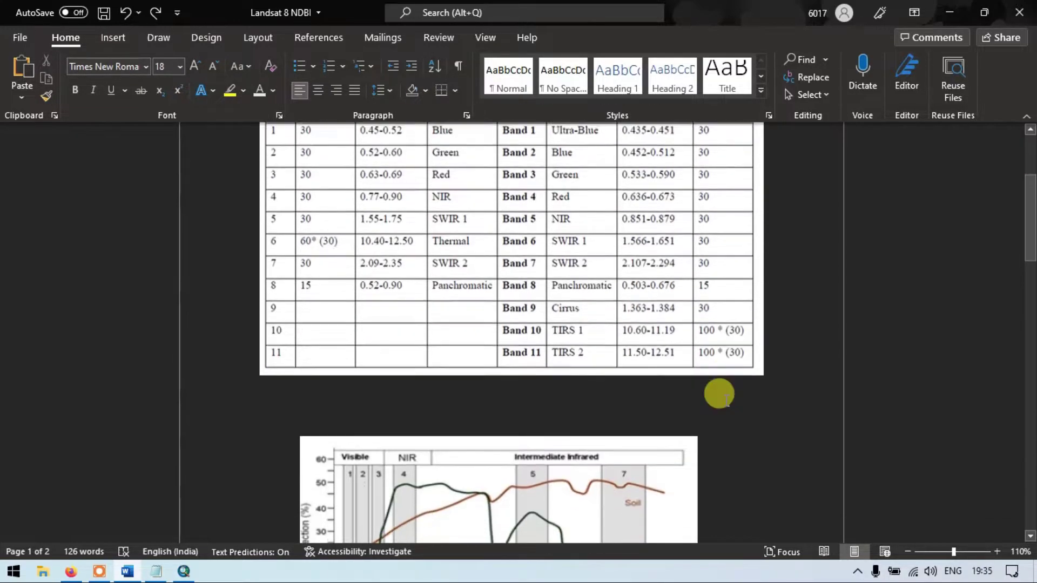
scroll(724, 396, "down", 12)
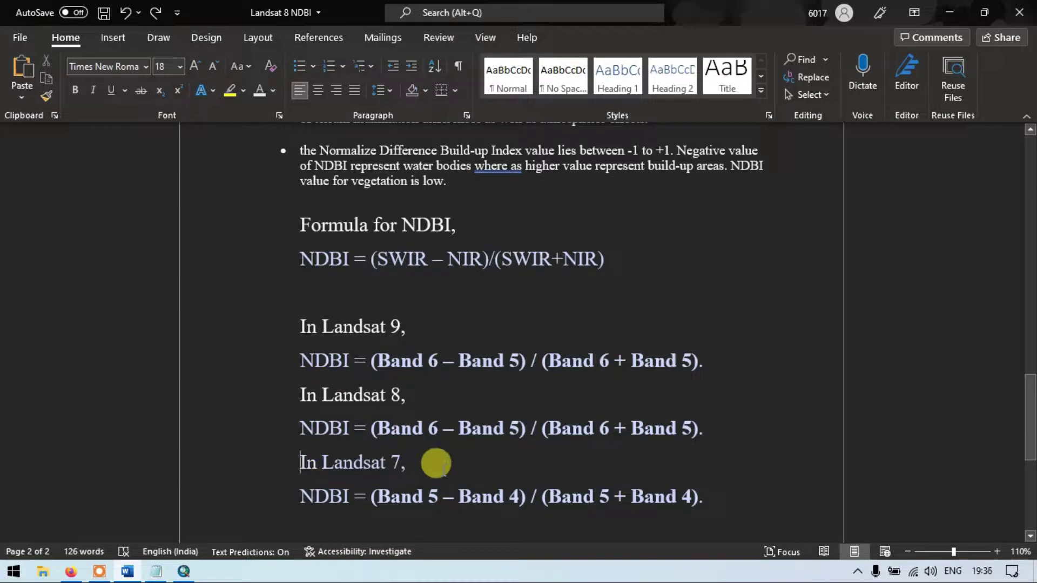
left_click_drag(724, 492, 282, 333)
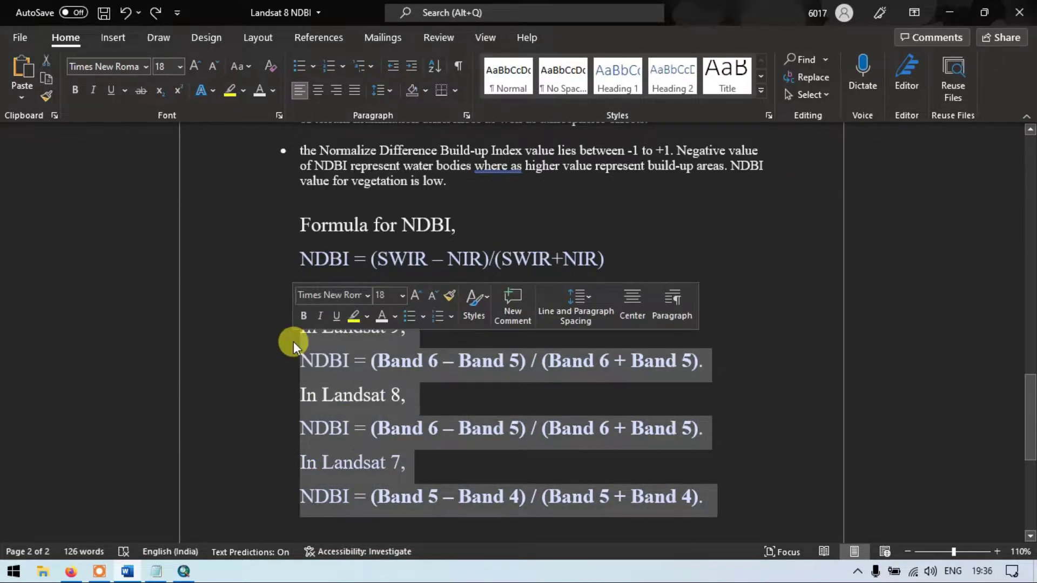
left_click(225, 323)
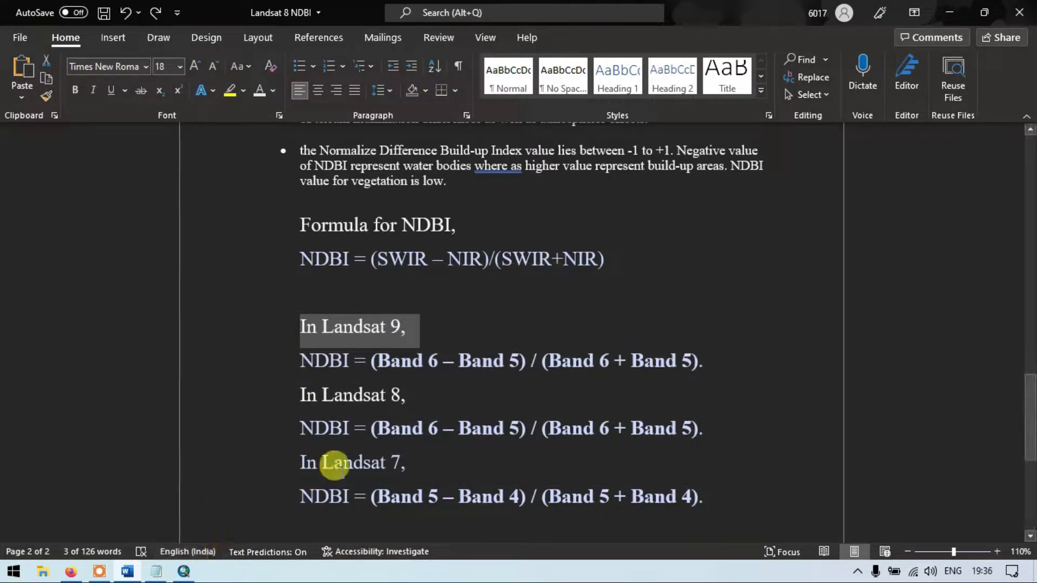
- Switch back to ArcMap and add the band 5 and band 6 rasters, LC08_L1TP_142049_20210608_20210615_02_T1_B5.TIF and the matching B6.TIF
left_click(184, 572)
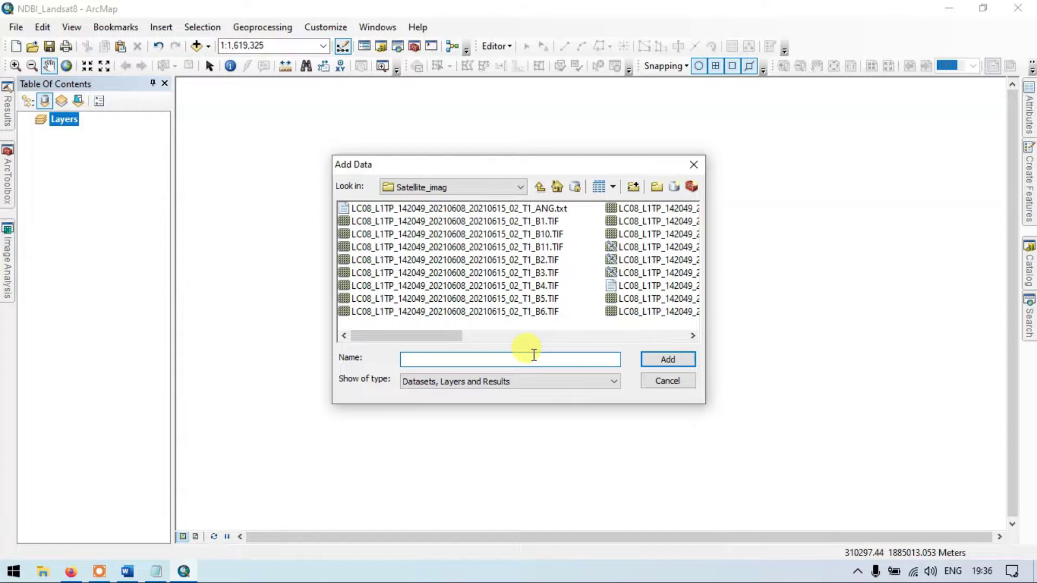
left_click(547, 298)
left_click(548, 312, "ctrl")
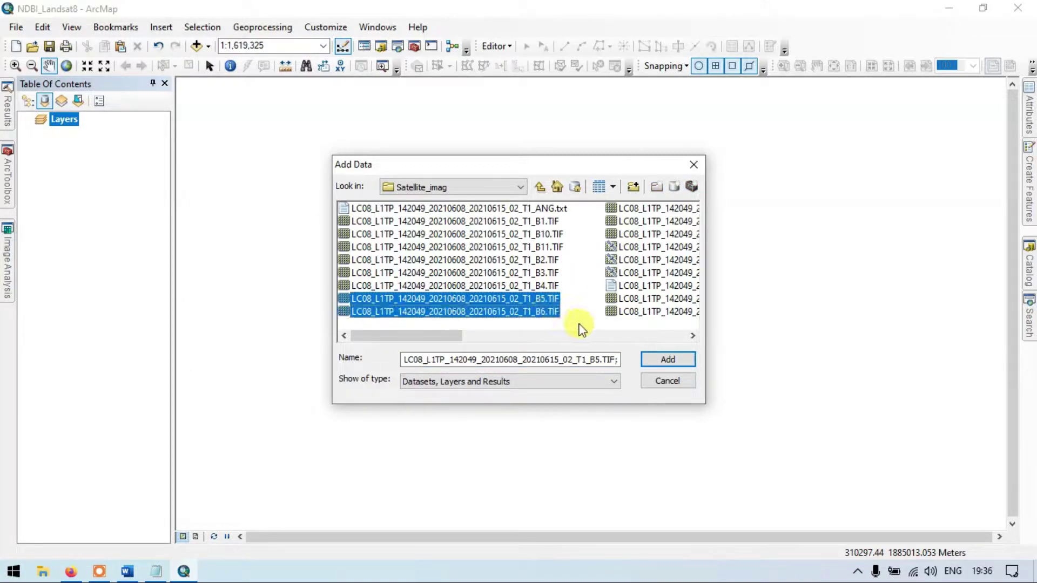
left_click(569, 314)
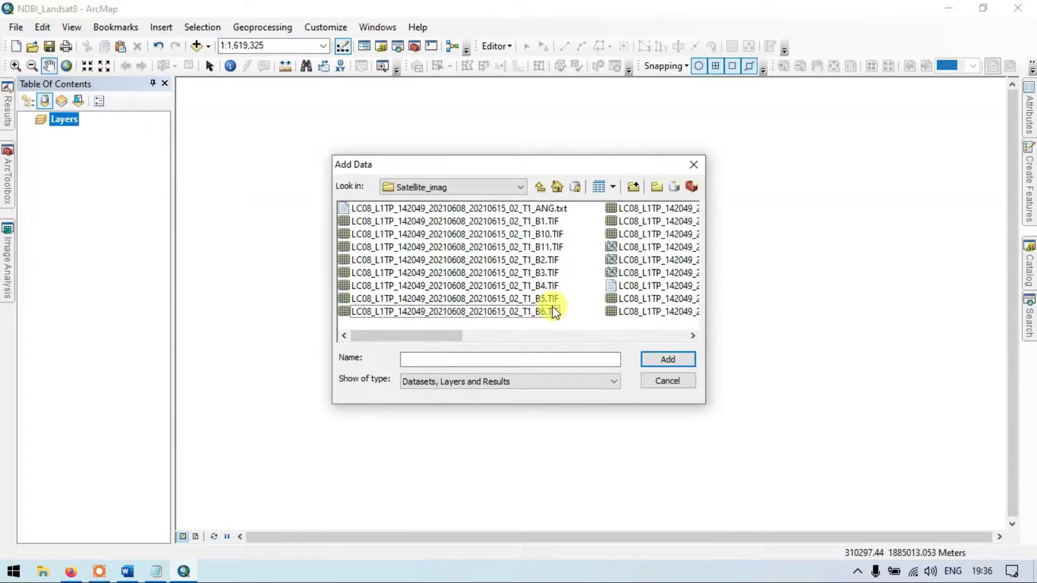
left_click(537, 298)
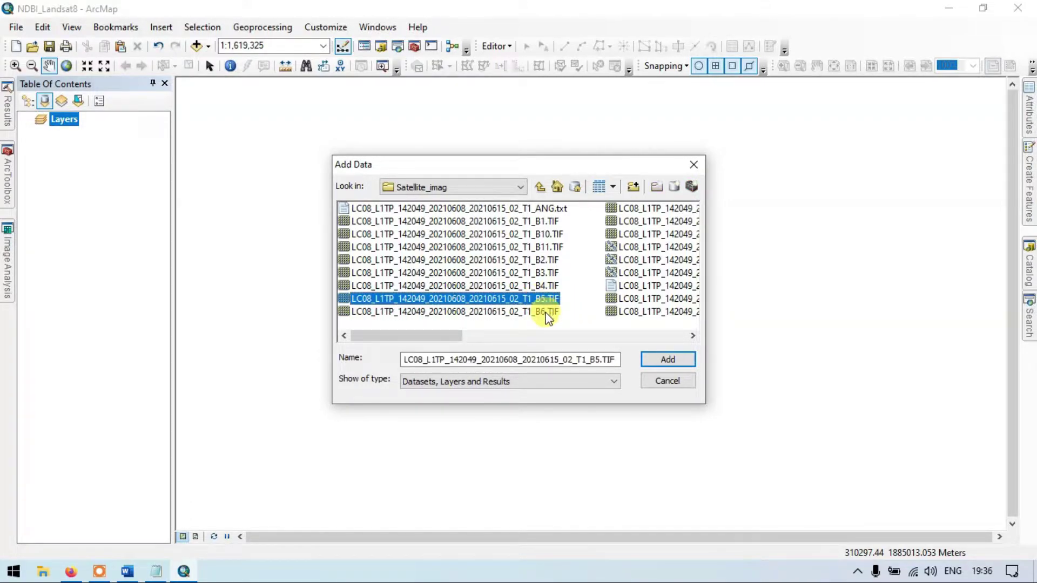
left_click(547, 313, "ctrl")
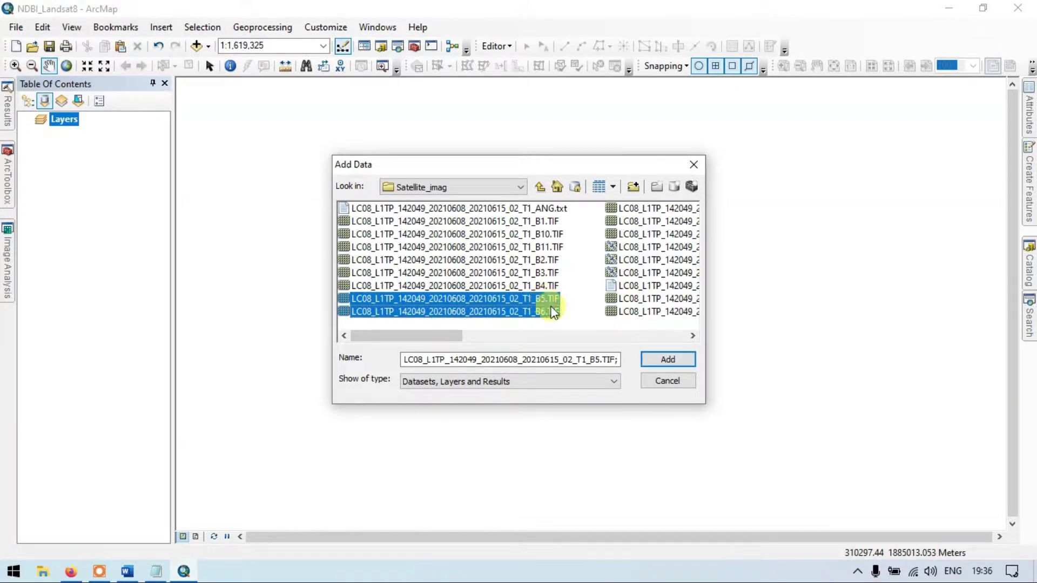
left_click(664, 359)
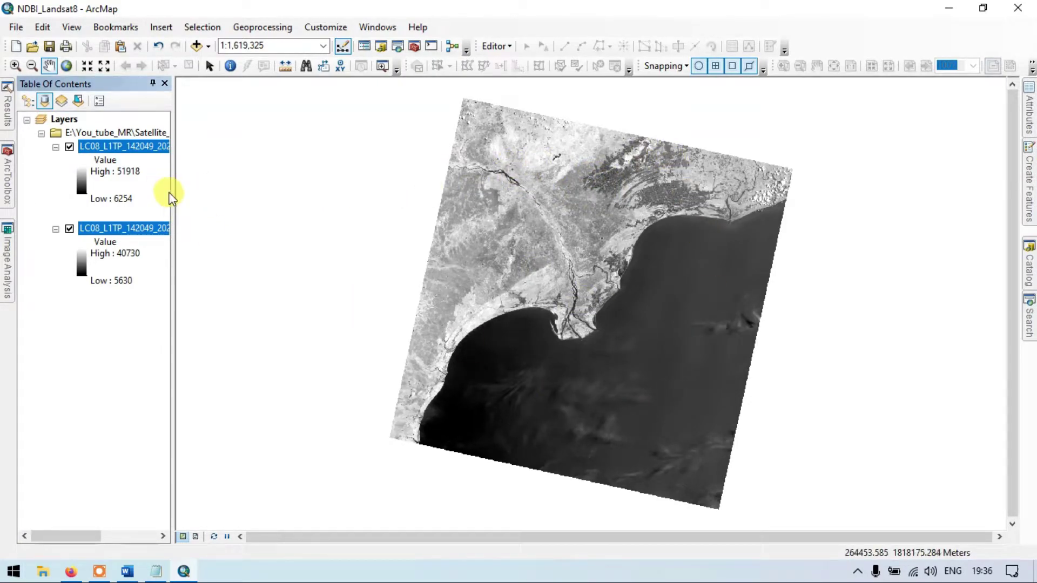
- View the B5 and B6 rasters one at a time, leaving only the B6 layer switched on
left_click_drag(172, 196, 306, 204)
left_click(69, 229)
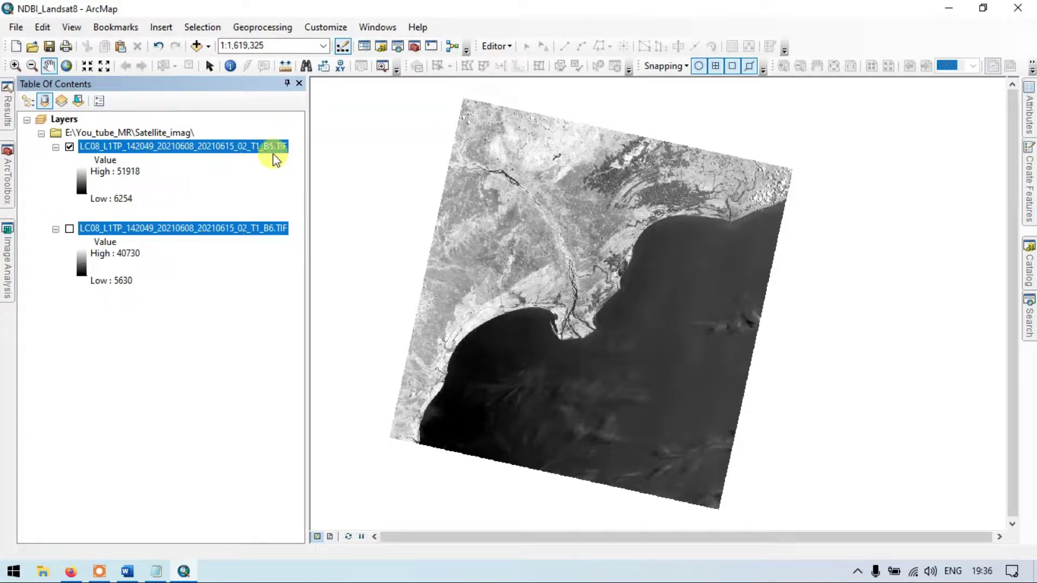
left_click(69, 229)
left_click(71, 145)
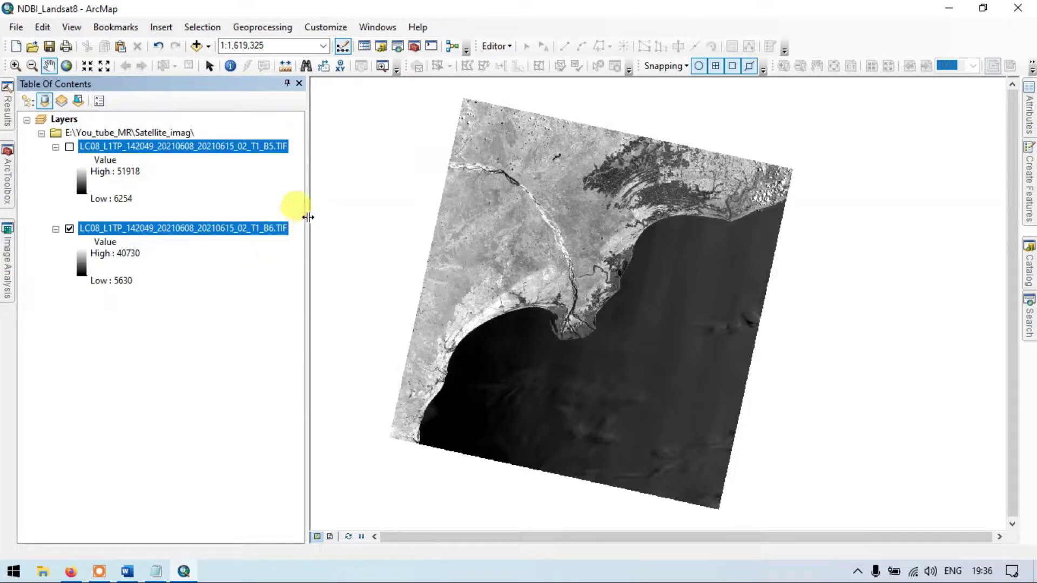
left_click_drag(307, 214, 222, 214)
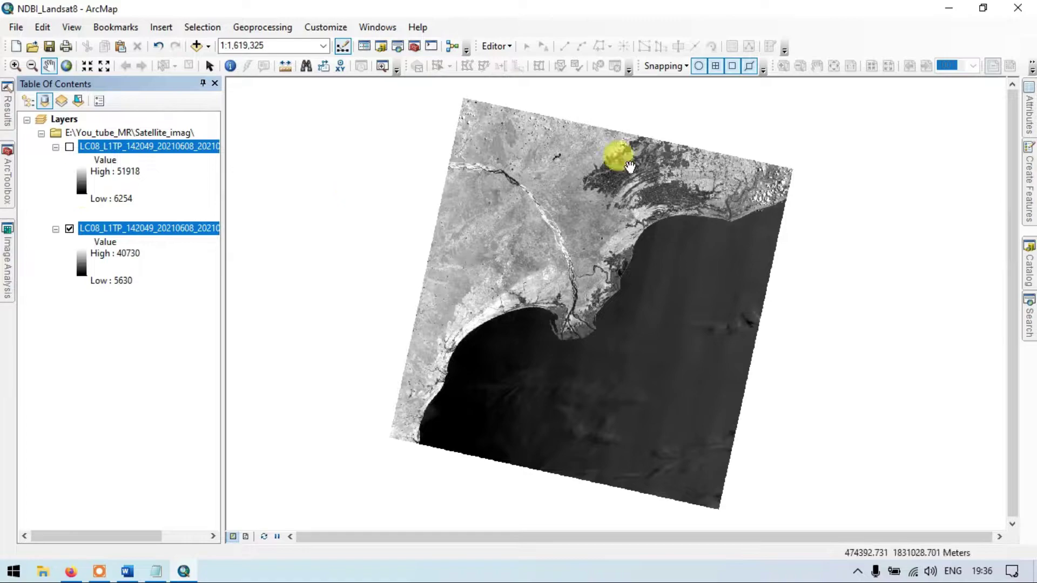
left_click_drag(593, 227, 514, 213)
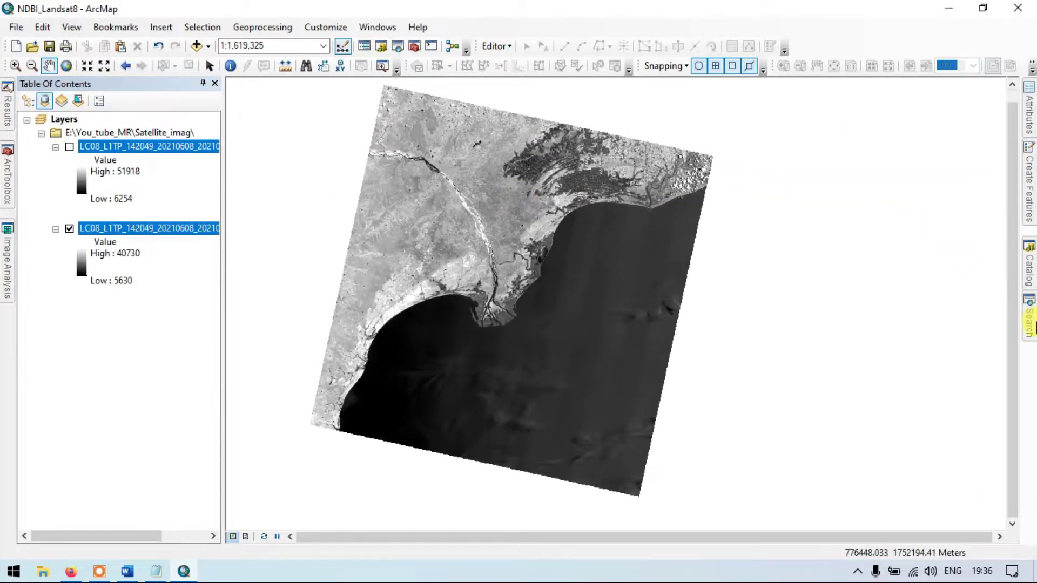
- Search for "raster calculator", open the Spatial Analyst Raster Calculator, and resize its window so the full layer names fit
mouse_move(1029, 319)
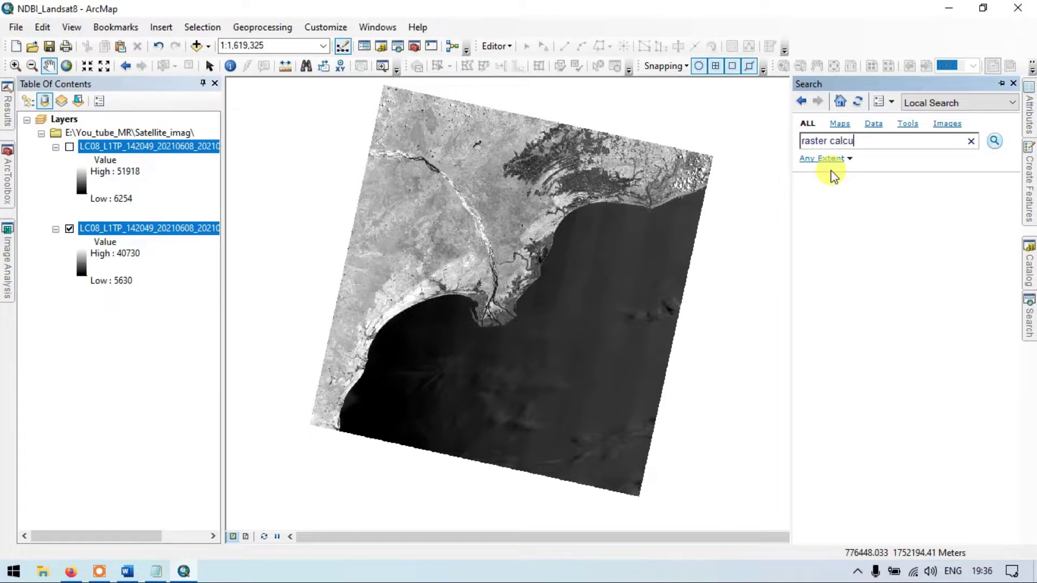
type("tor")
left_click(995, 142)
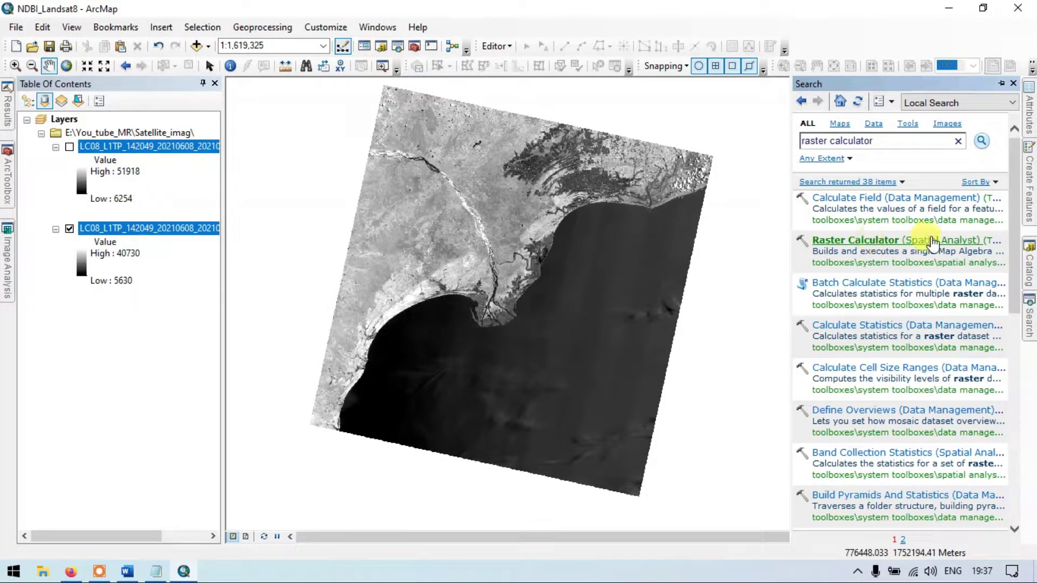
left_click(939, 238)
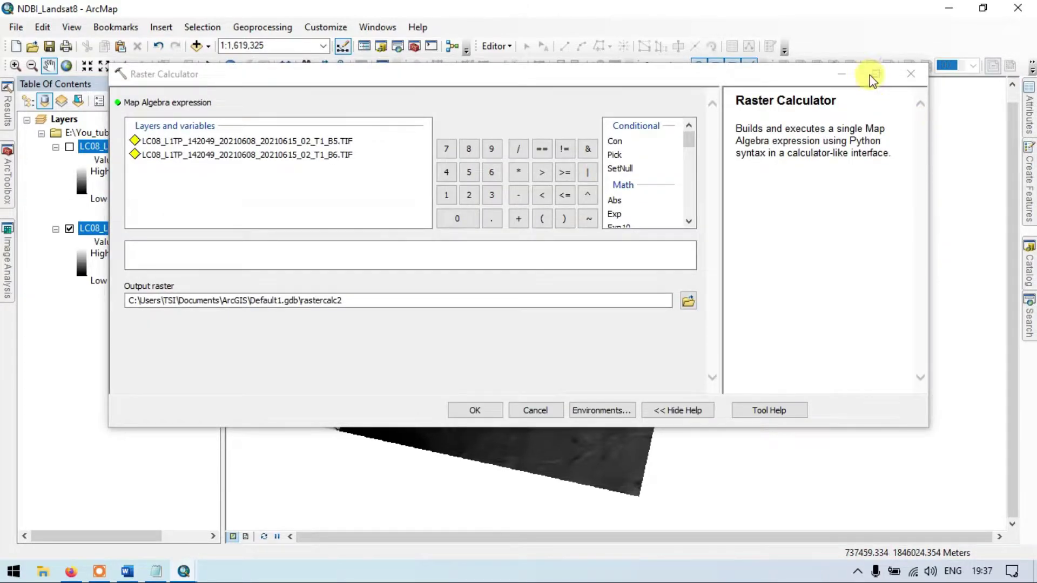
left_click_drag(538, 83, 545, 96)
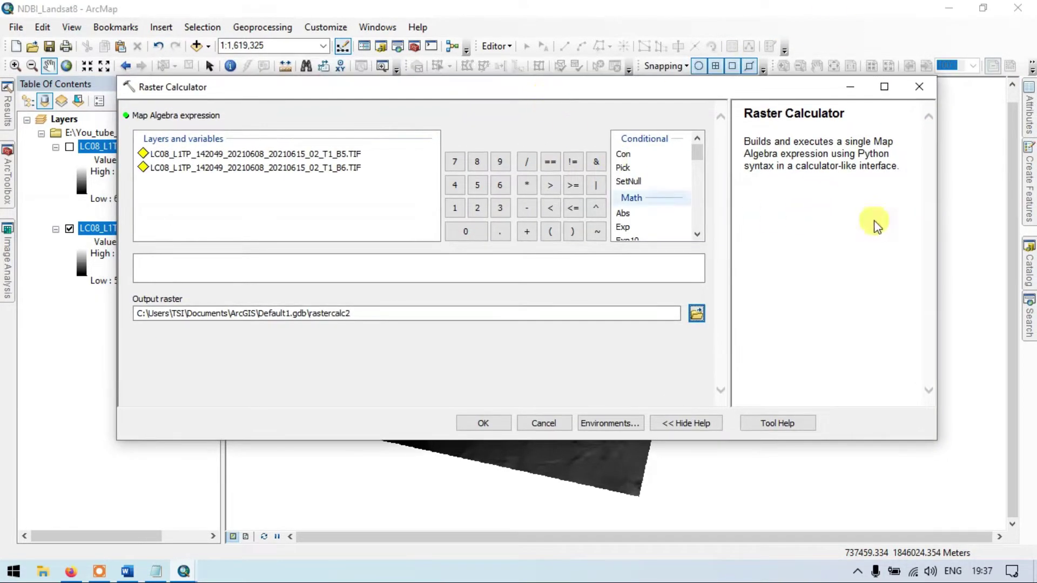
left_click_drag(935, 218, 843, 215)
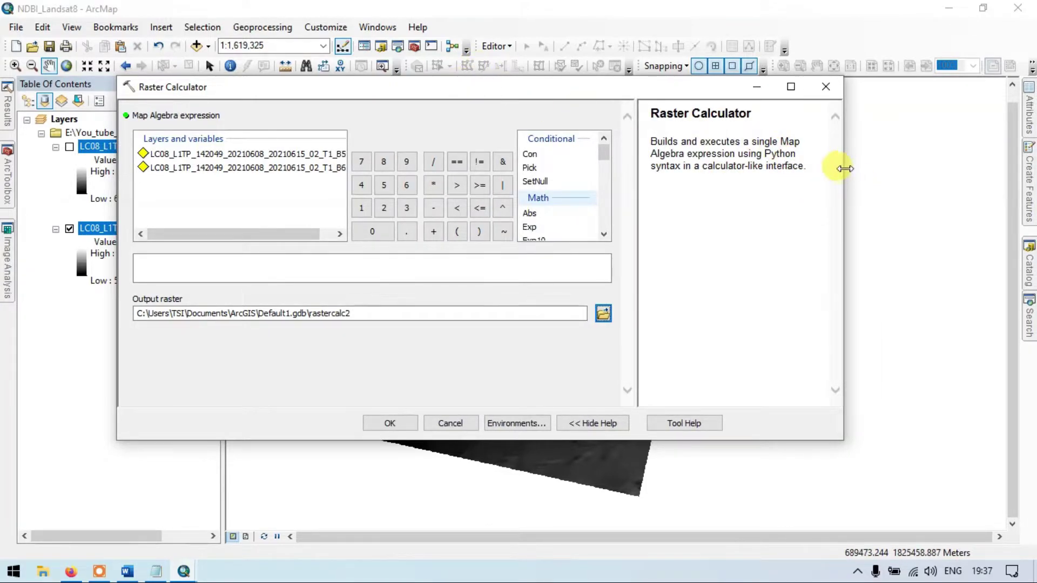
left_click_drag(844, 167, 863, 170)
left_click_drag(492, 87, 566, 76)
- Build the NDBI map algebra expression Float("B6" - "B5") / Float("B6" + "B5") using the full names of the two band layers
left_click(258, 250)
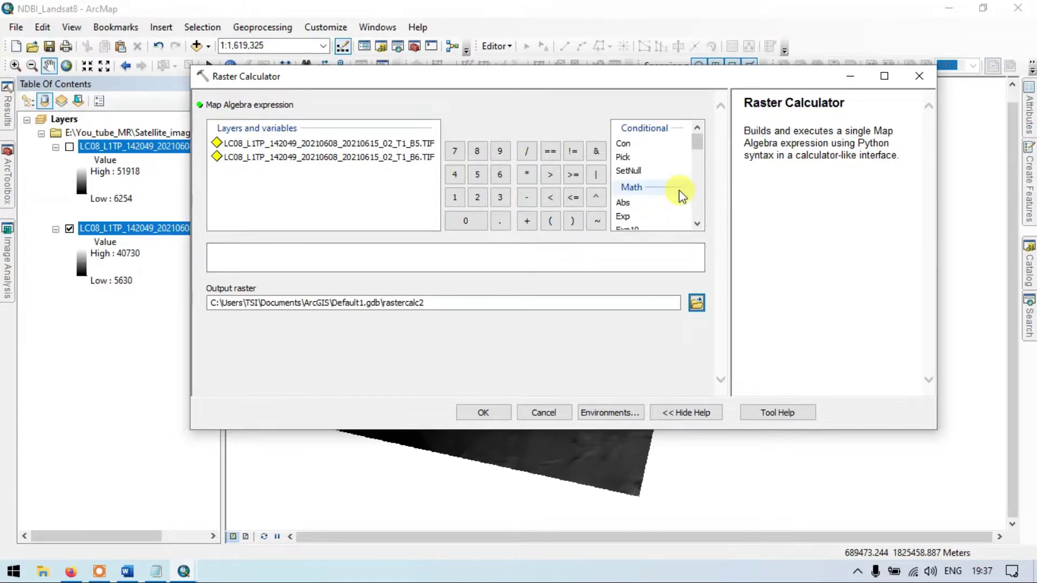
scroll(649, 187, "down", 2)
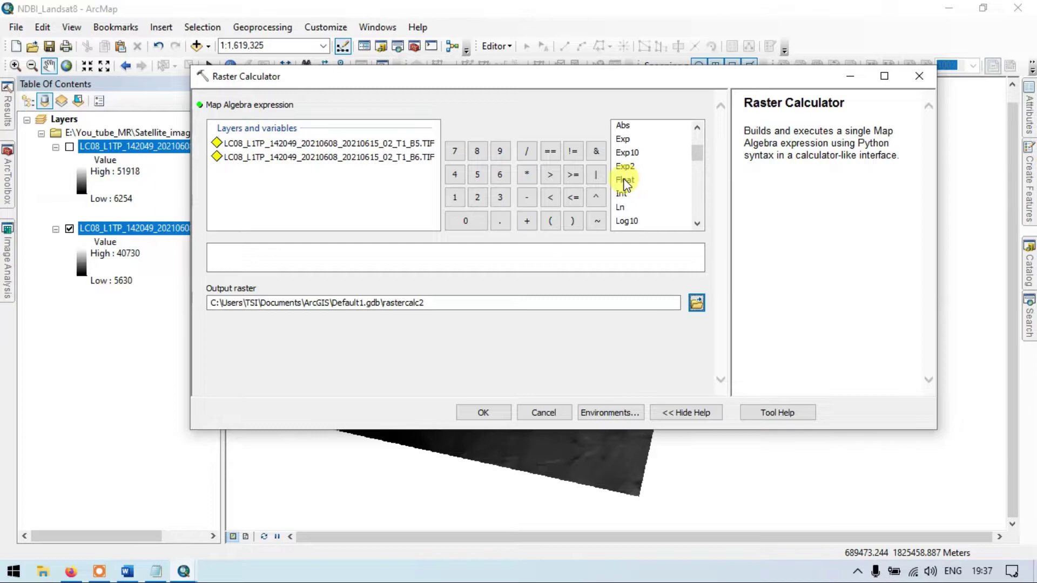
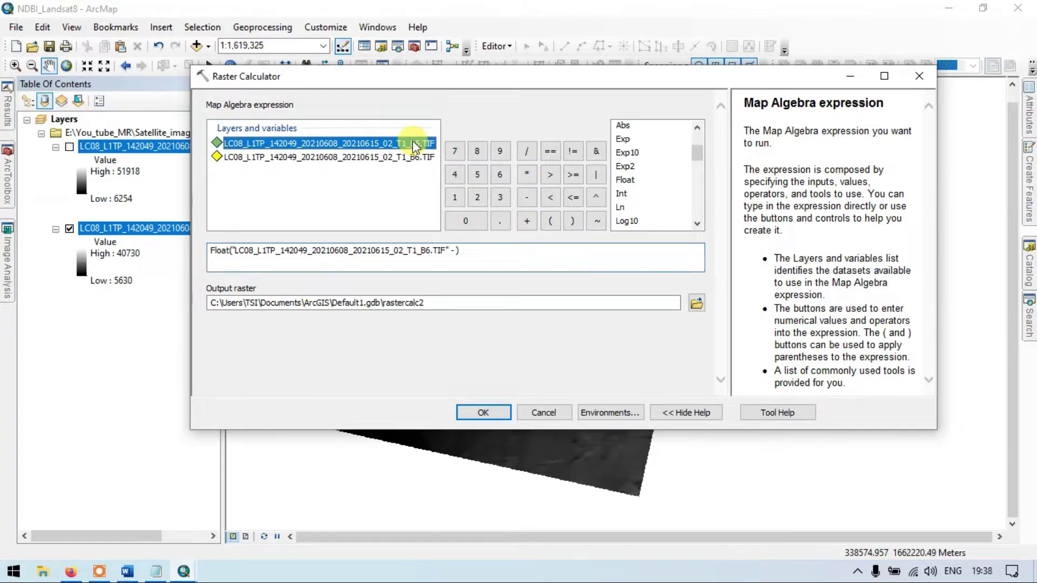
double_click(413, 144)
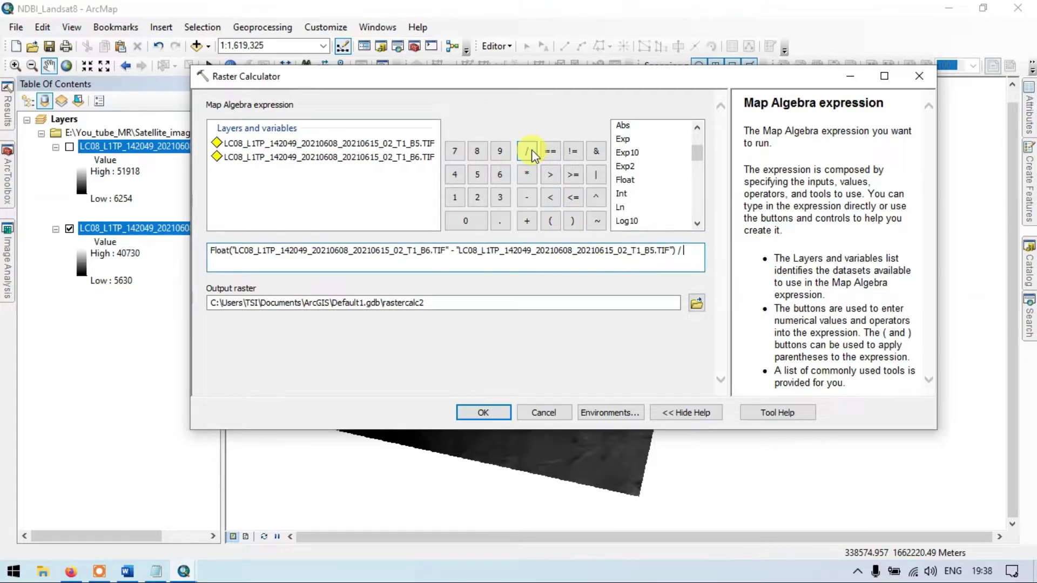
double_click(625, 180)
double_click(400, 157)
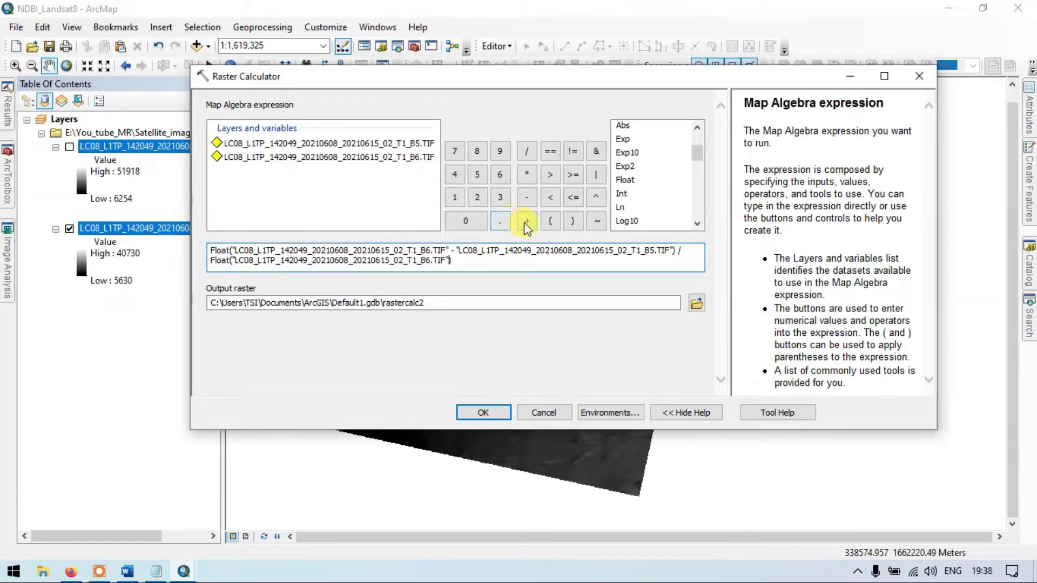
double_click(399, 143)
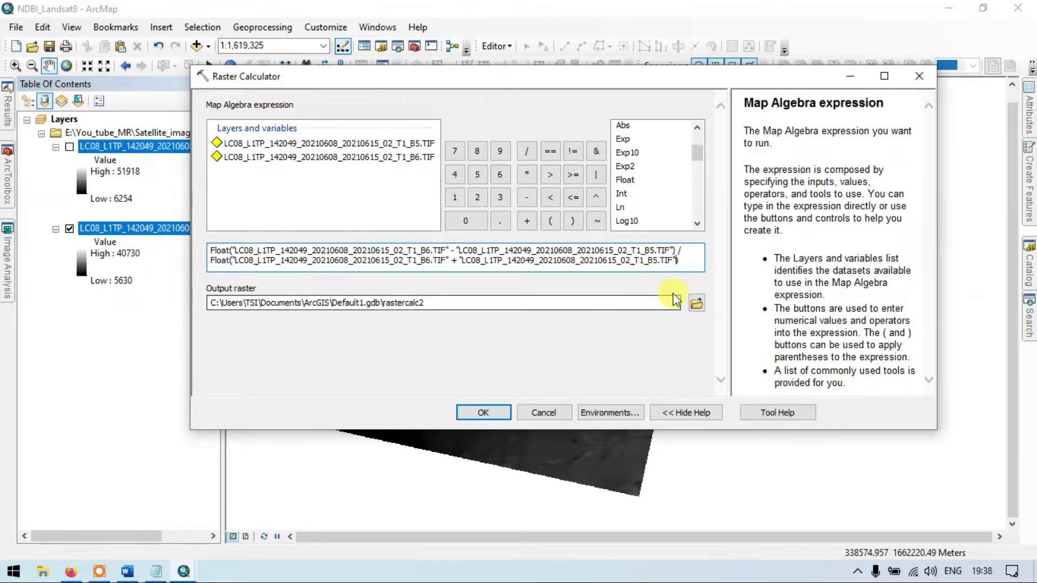
- Save the output raster as NDBI in the E:\You_tube_MR\scarp folder and run the raster calculation
left_click(696, 304)
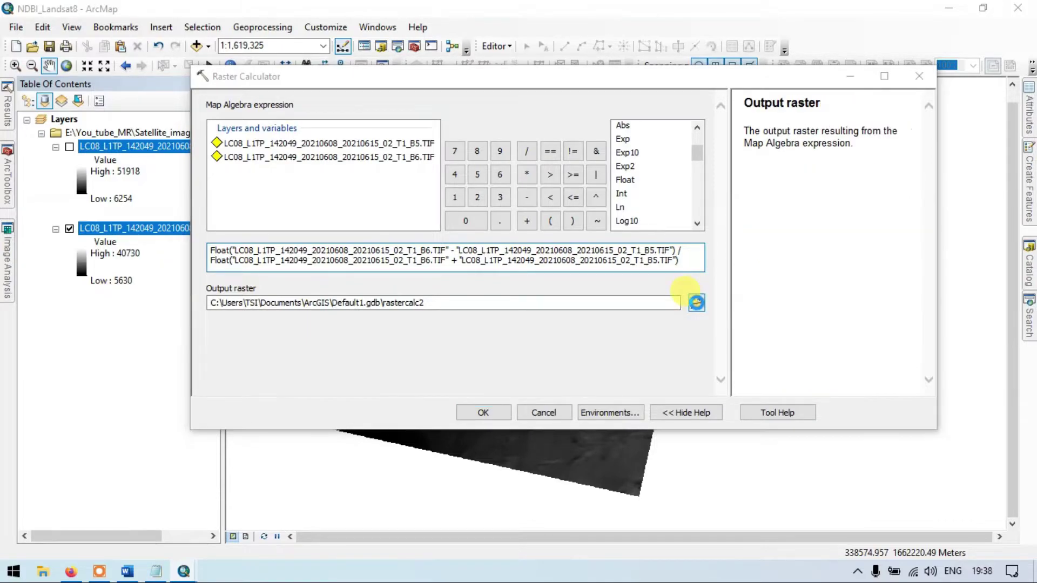
left_click(565, 156)
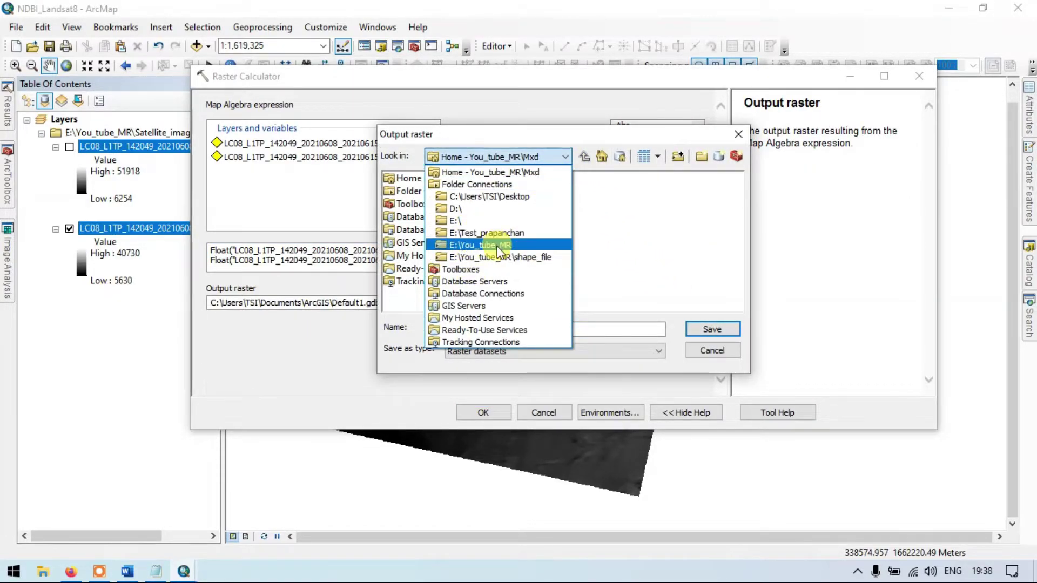
left_click(480, 244)
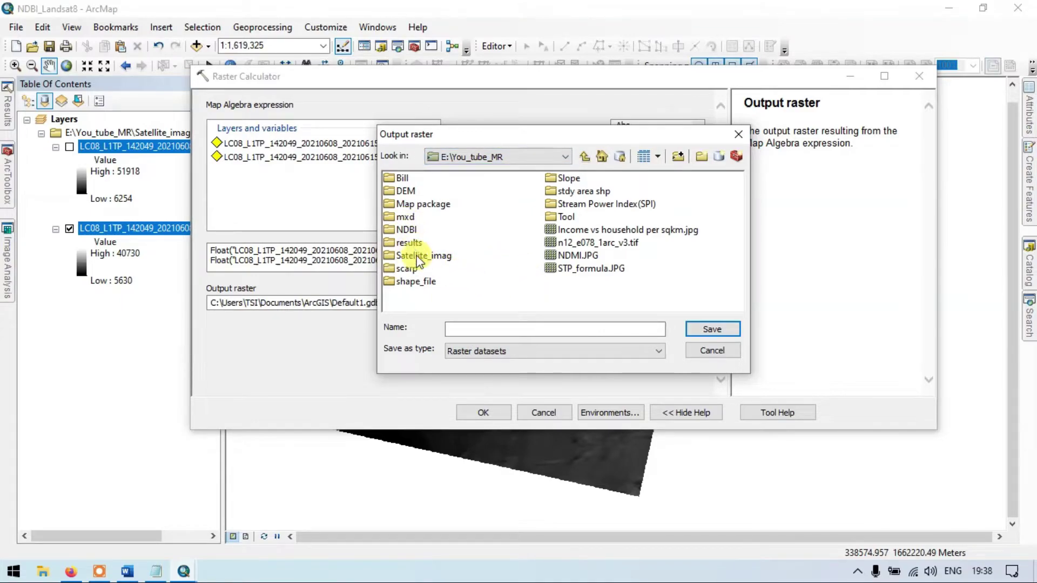
double_click(406, 269)
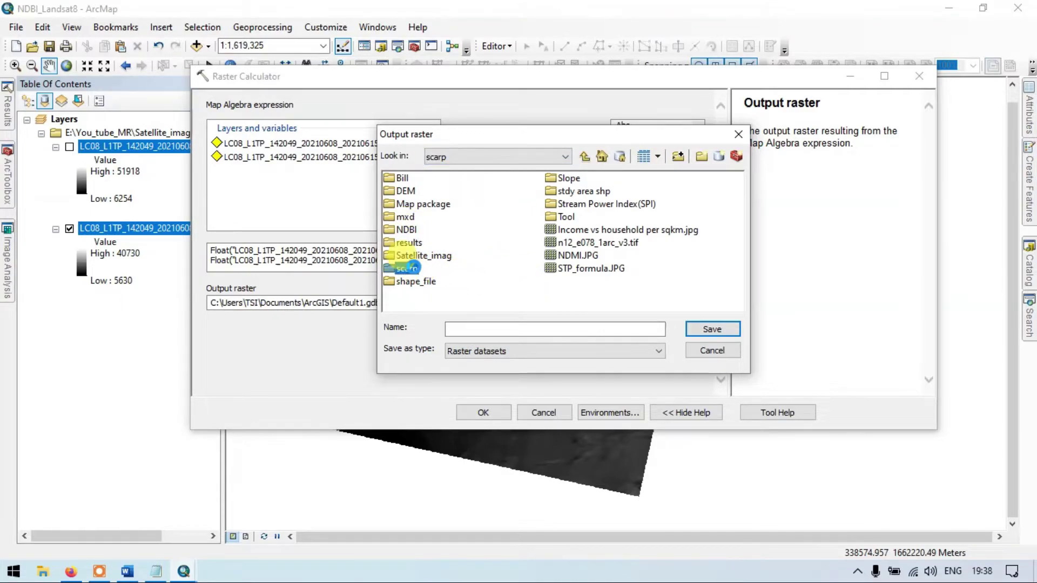
left_click(492, 324)
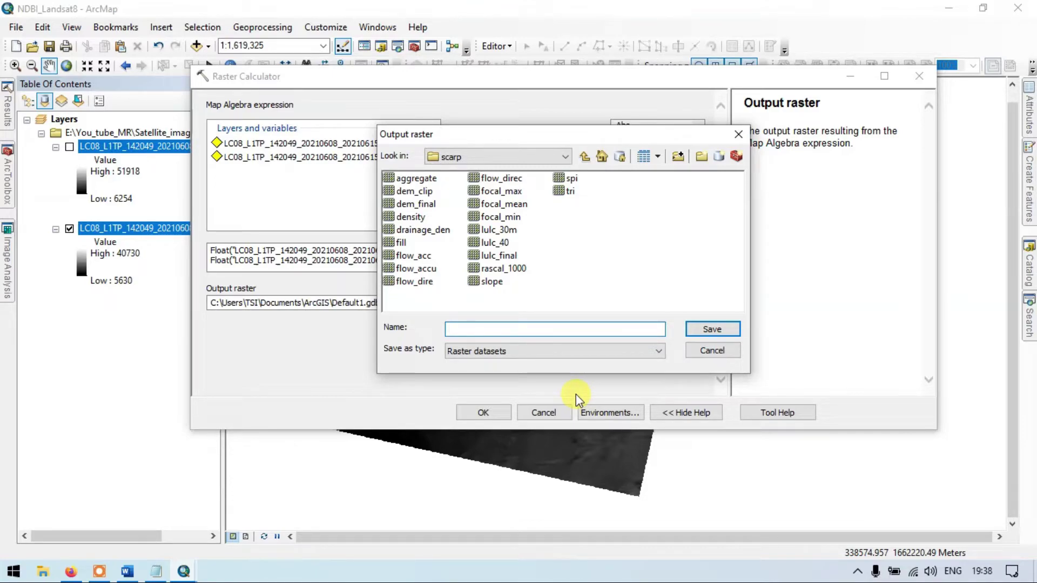
type("NDBI")
left_click(464, 331)
left_click(726, 332)
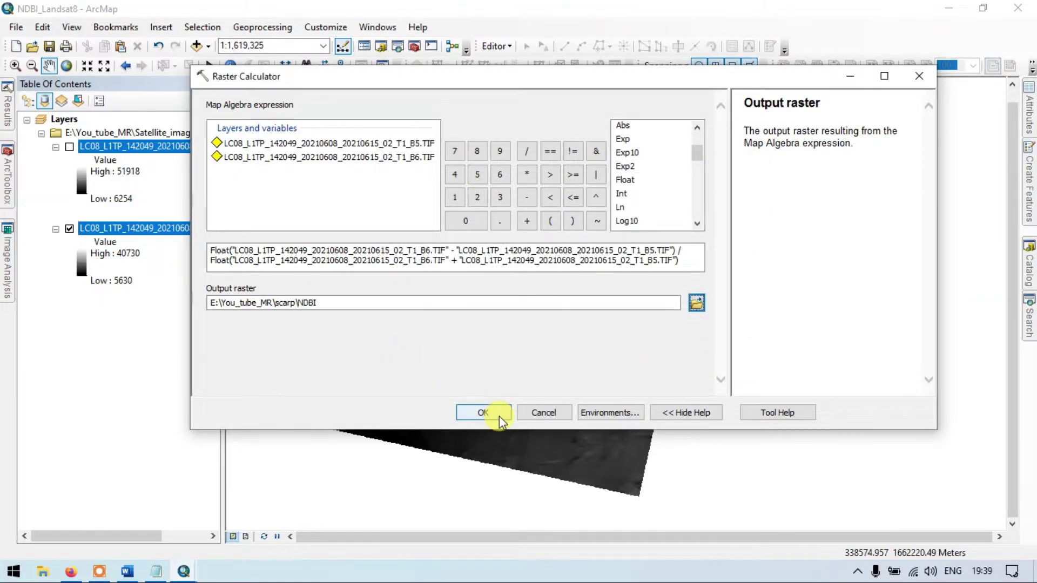
left_click(482, 412)
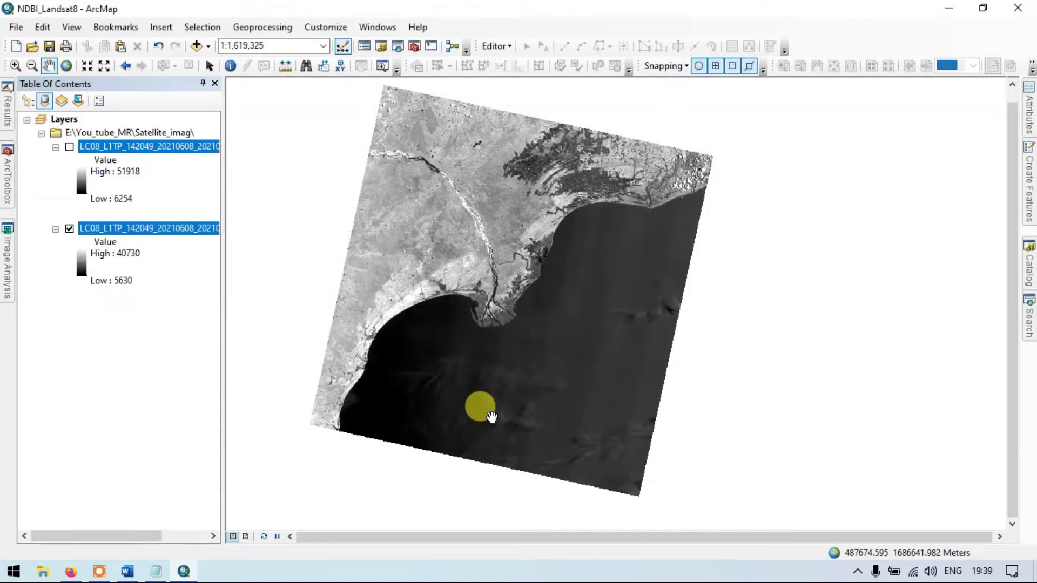
- Switch off the B5 and B6 band layers so that only the NDBI raster is displayed
left_click(69, 147)
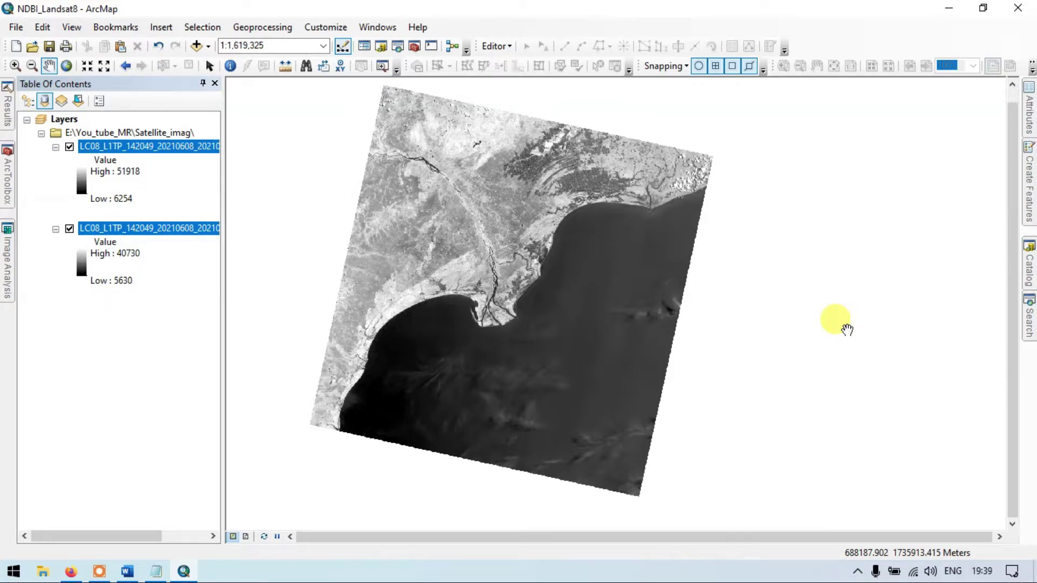
left_click(12, 118)
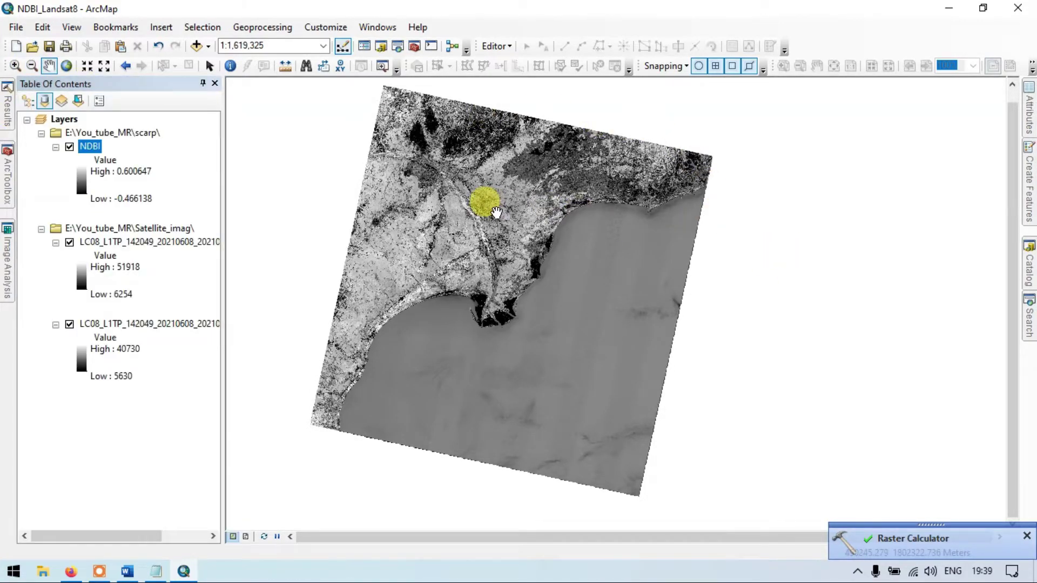
left_click_drag(462, 167, 512, 168)
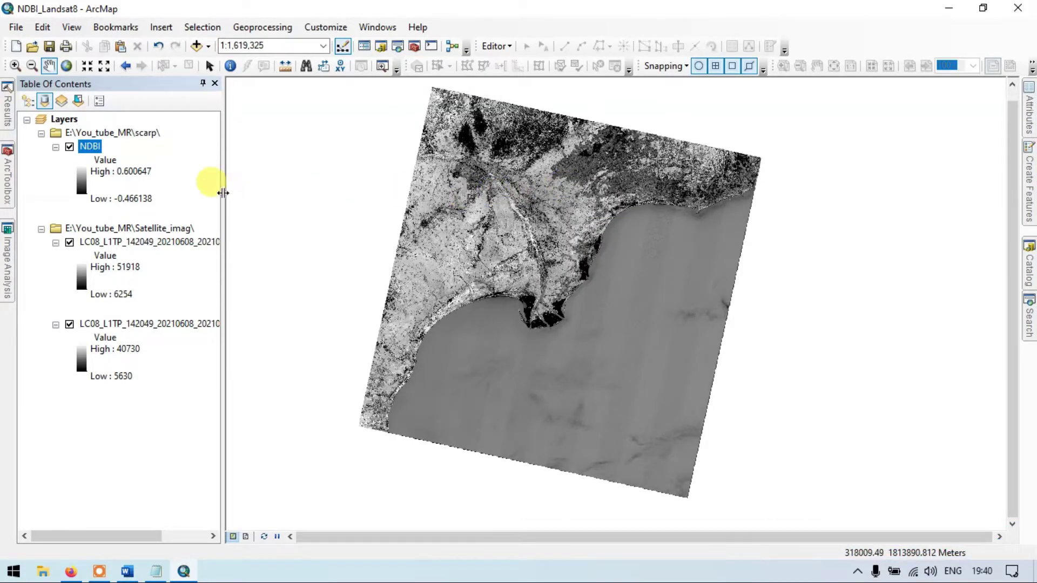
left_click(69, 244)
left_click(69, 324)
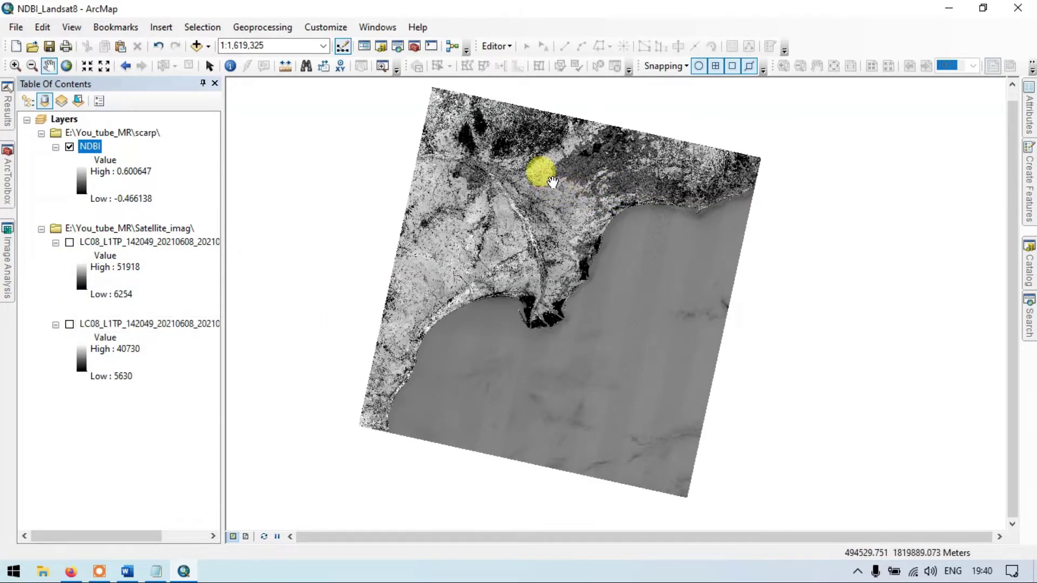
left_click_drag(548, 169, 532, 174)
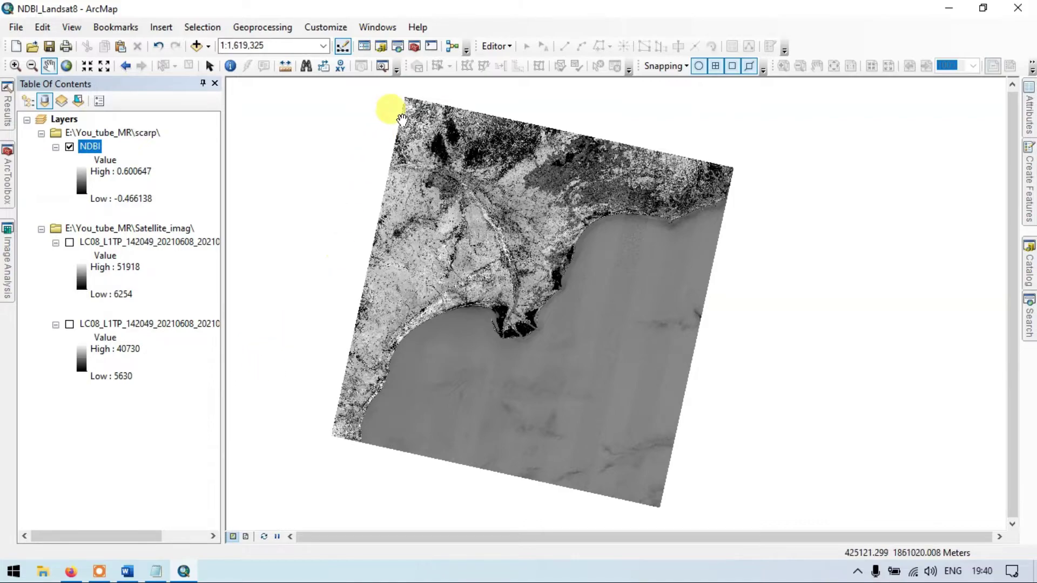
- Open the NDBI layer's symbology properties and change it to the Classified renderer, computing the required histogram
right_click(99, 150)
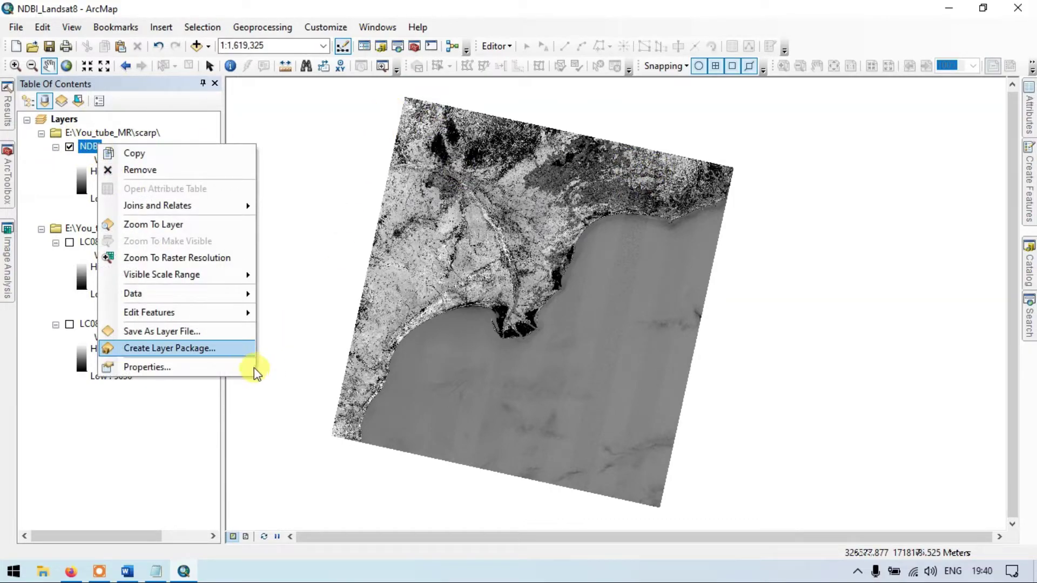
left_click(174, 366)
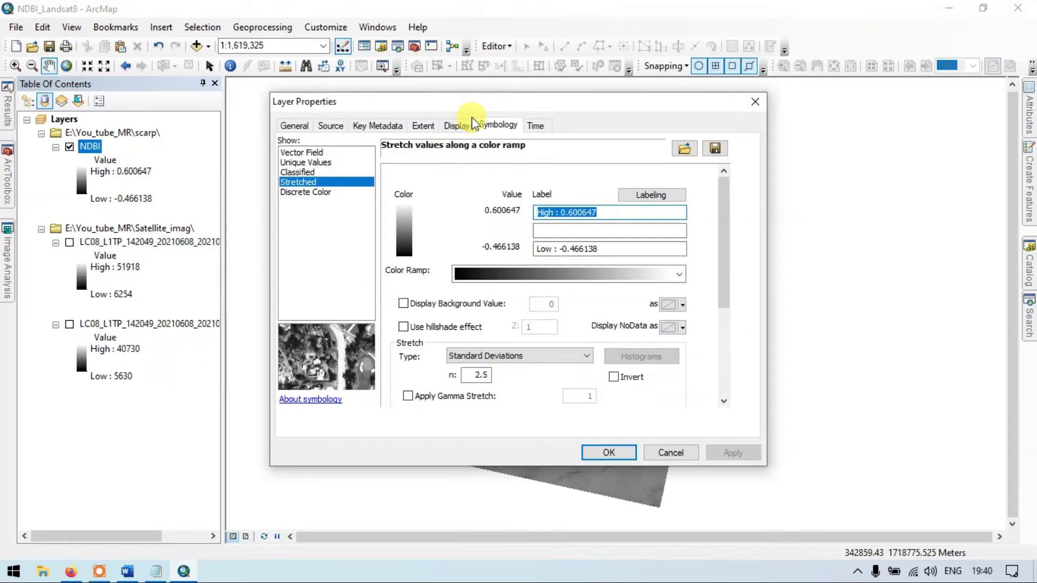
left_click(502, 129)
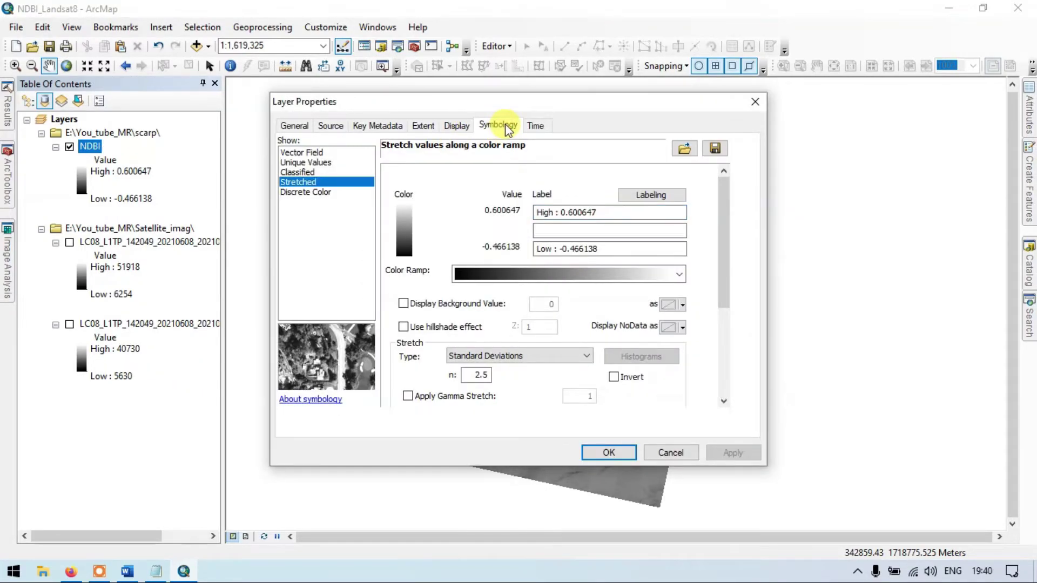
left_click(301, 171)
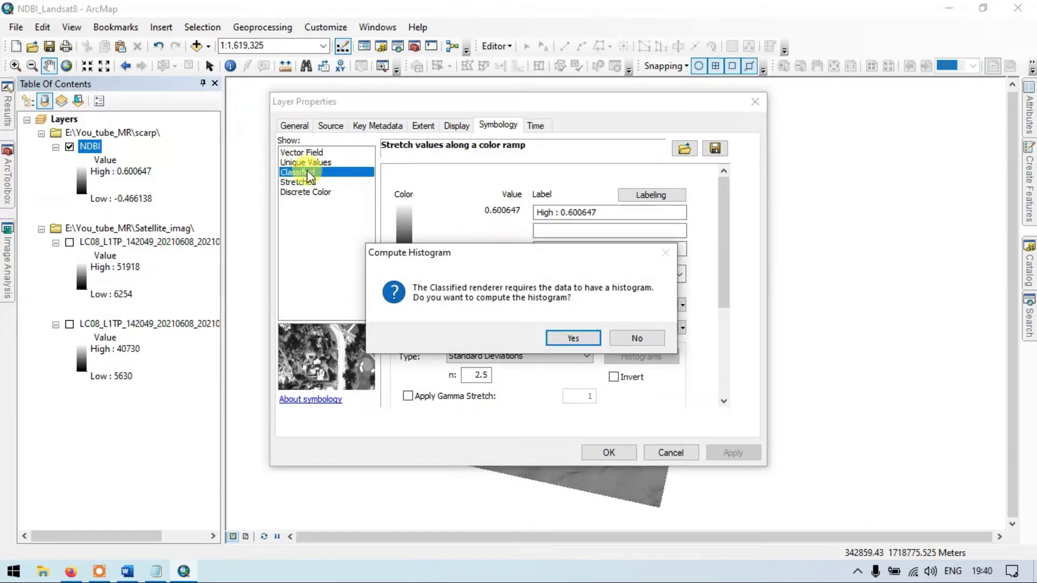
left_click(574, 339)
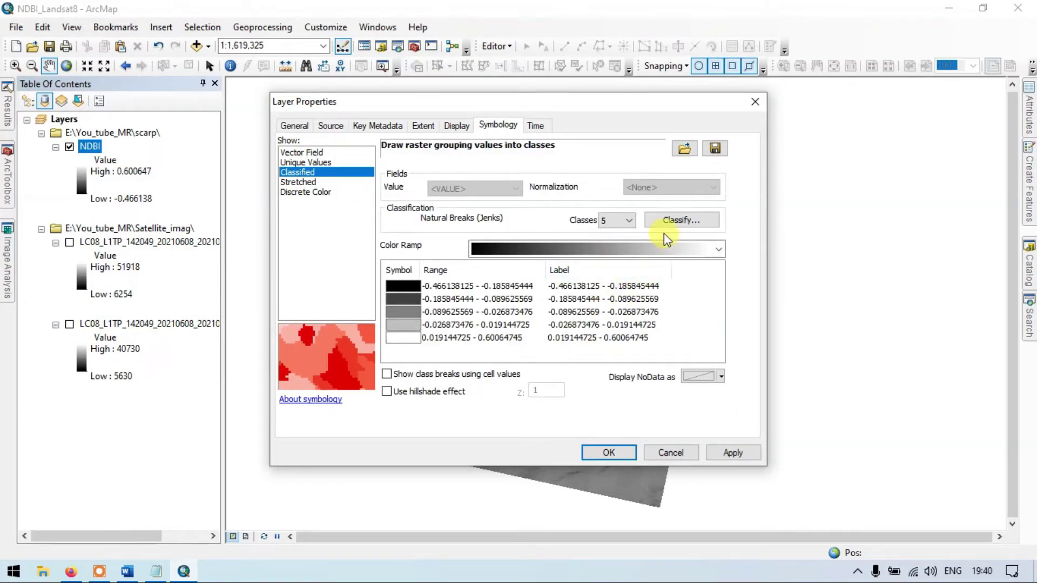
- Apply the red-orange-yellow-green-blue color ramp to the five NDBI classes and close the layer properties
left_click(718, 249)
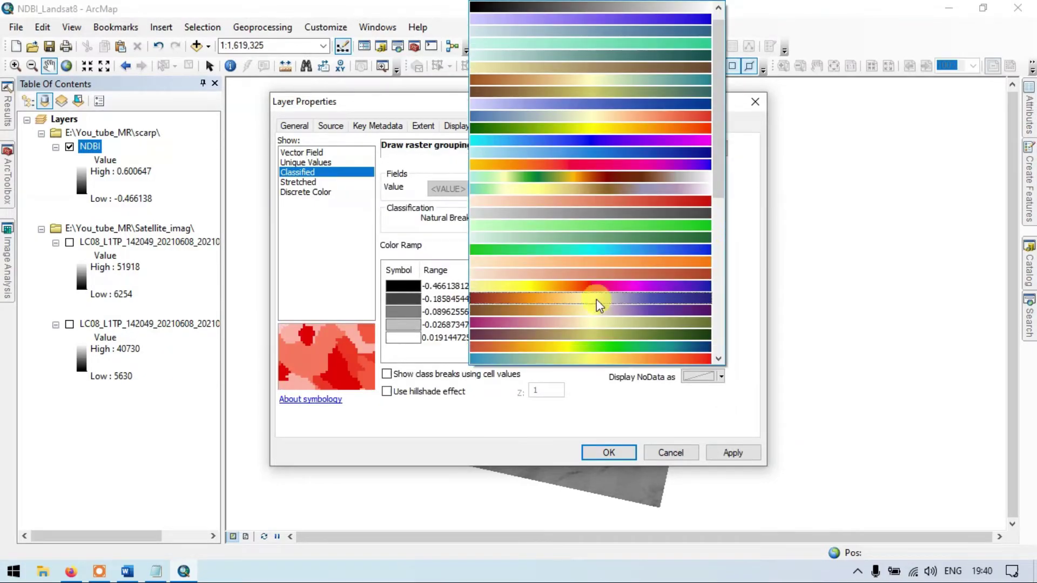
left_click(597, 347)
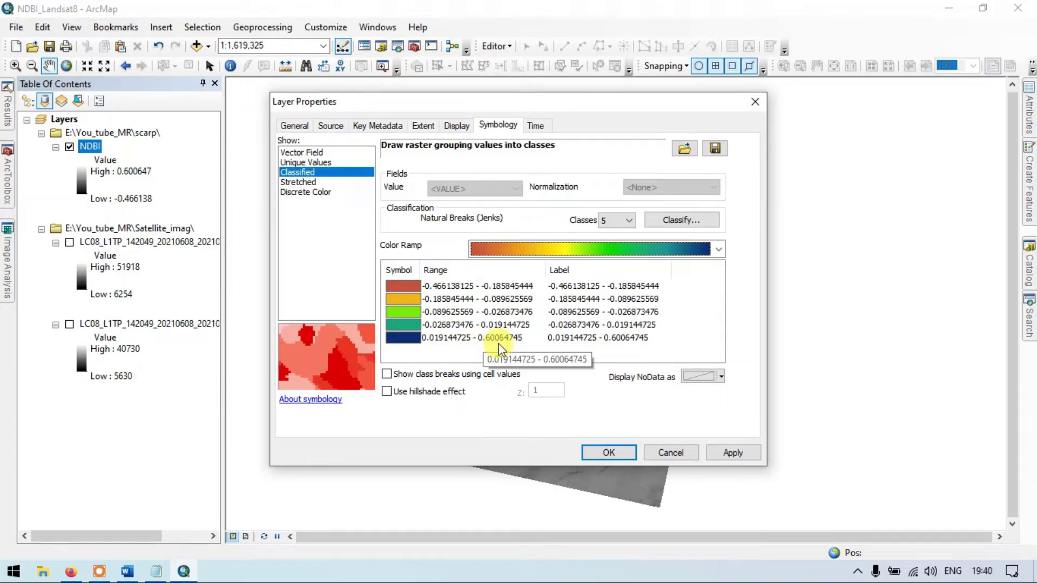
left_click(731, 453)
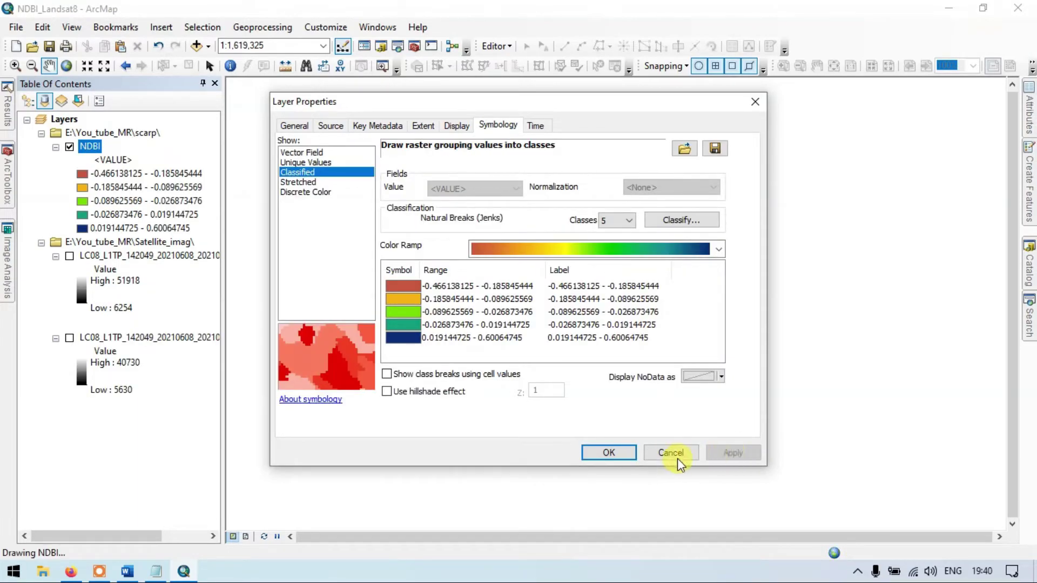
left_click(627, 455)
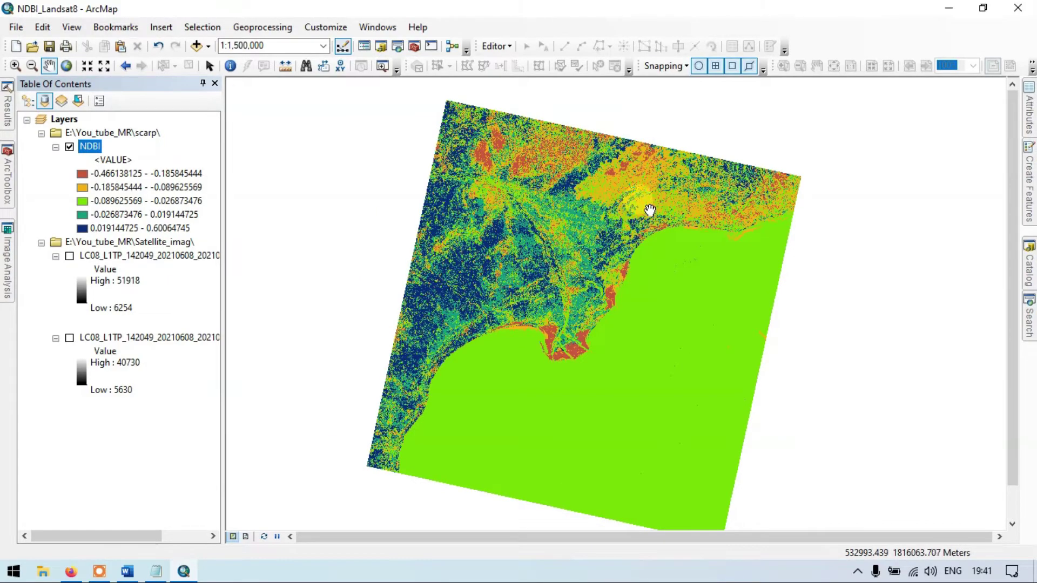
- Look over the classified NDBI map, and switch to the Word notes to read how NDBI values are interpreted
left_click(648, 216)
left_click_drag(649, 218, 610, 219)
left_click_drag(493, 219, 474, 219)
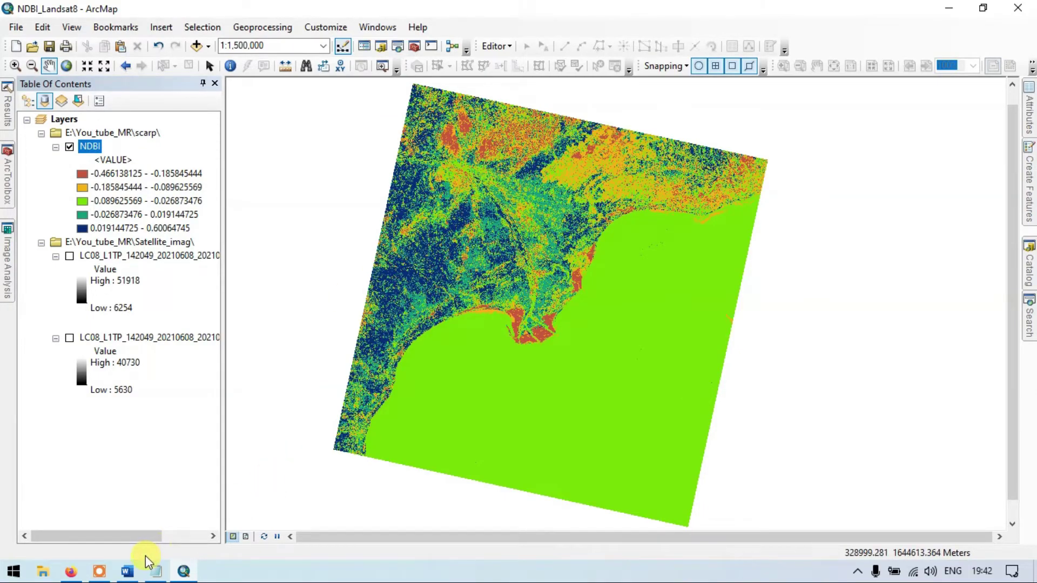
left_click(126, 571)
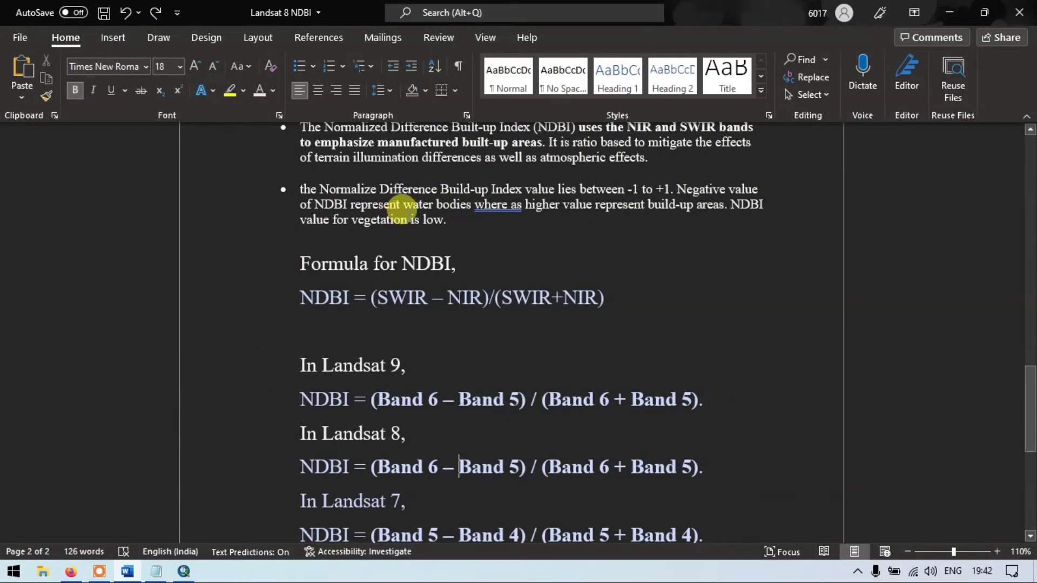
scroll(408, 212, "up", 1)
scroll(409, 213, "up", 2)
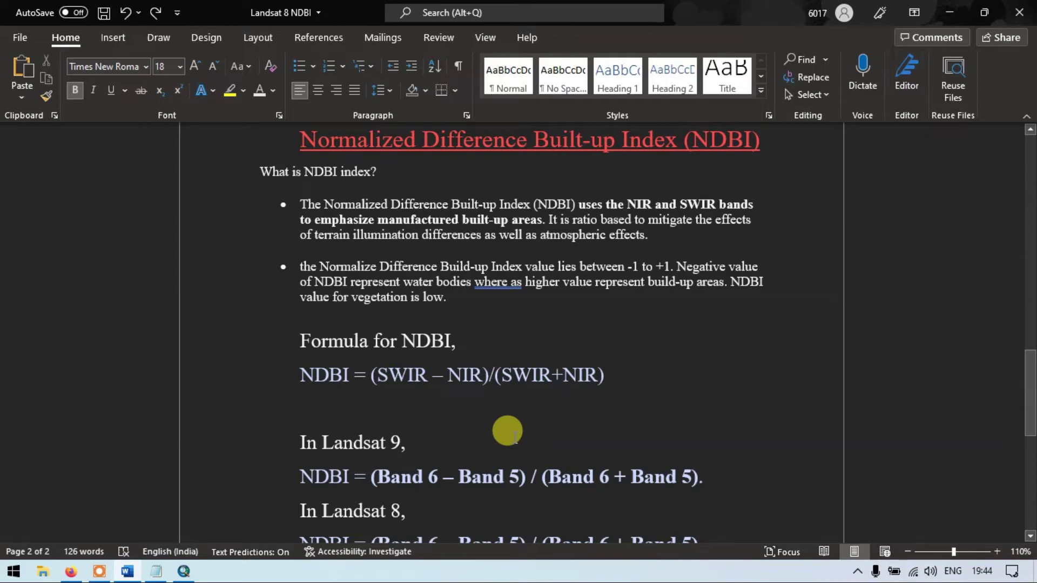
- Switch back to ArcMap and examine the NDBI classes closely in the western land area of the raster
left_click(189, 576)
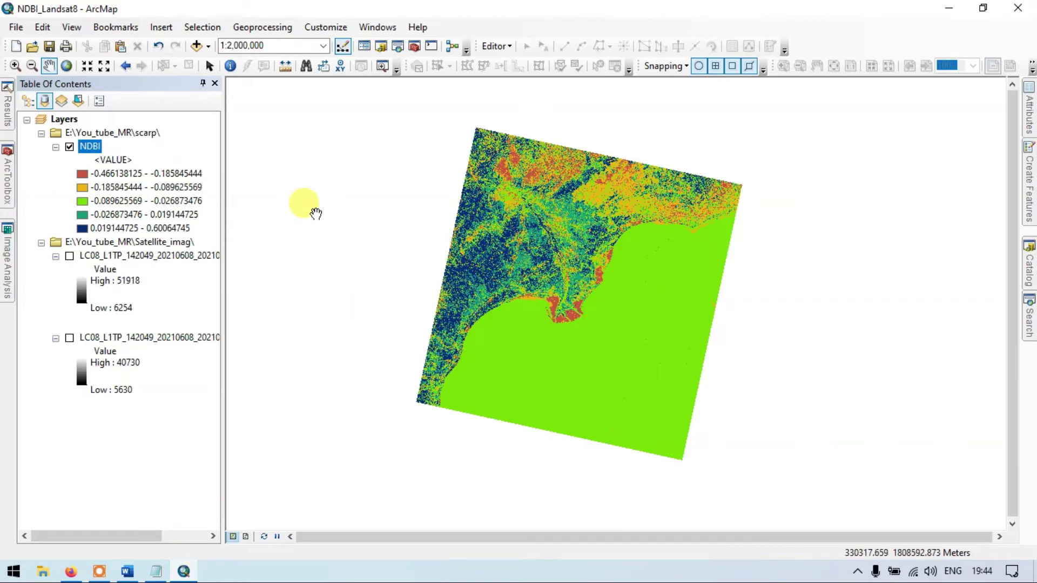
left_click(16, 66)
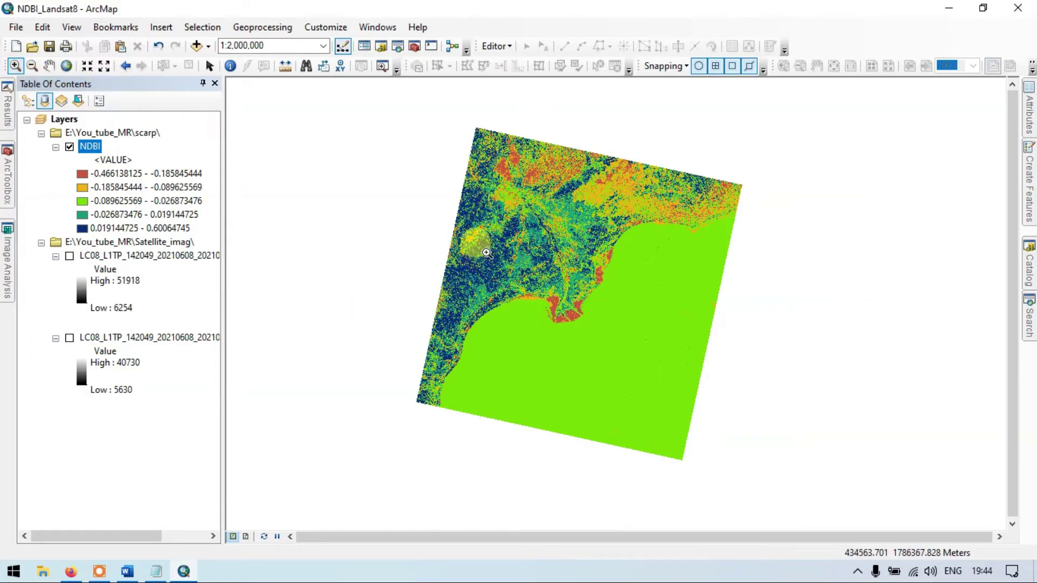
left_click_drag(475, 243, 507, 273)
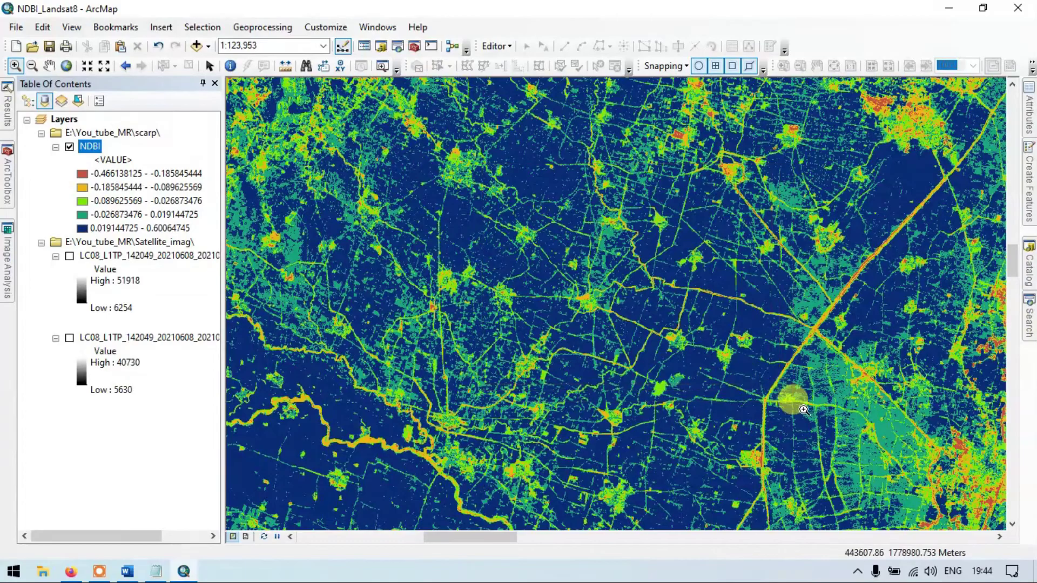
scroll(805, 400, "down", 1)
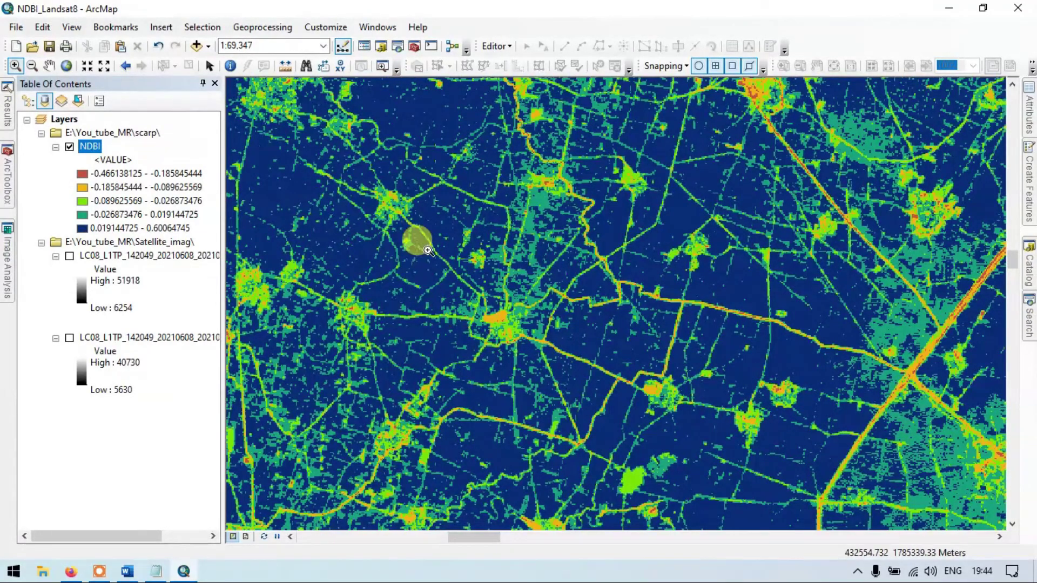
scroll(446, 272, "up", 1)
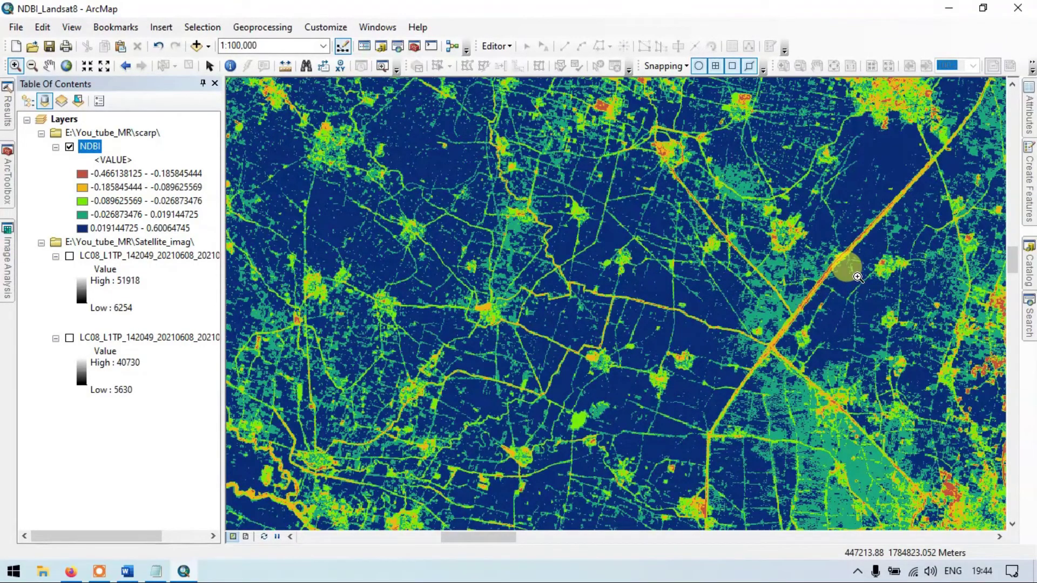
scroll(857, 276, "up", 1)
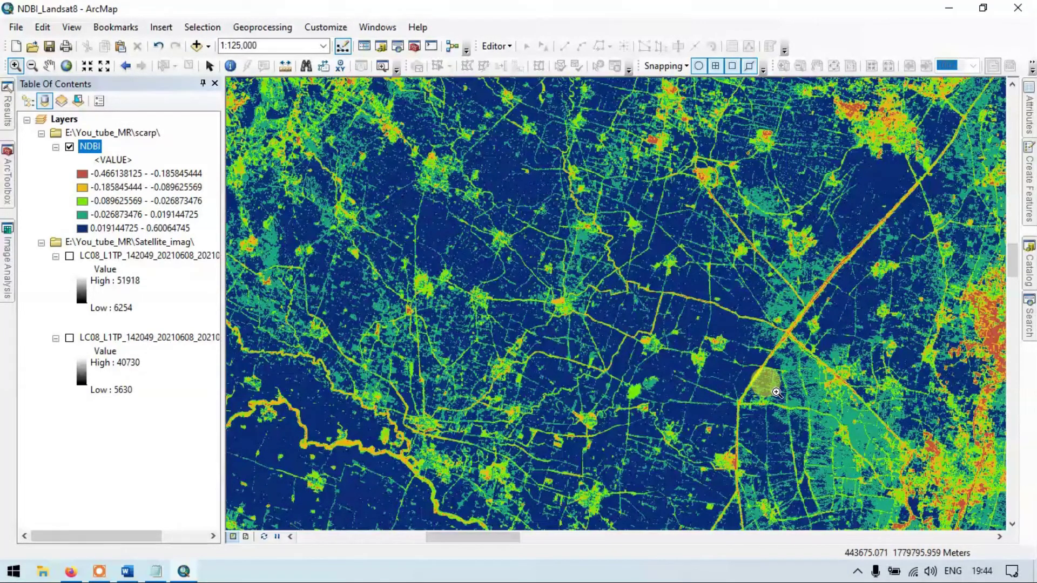
scroll(642, 327, "up", 2)
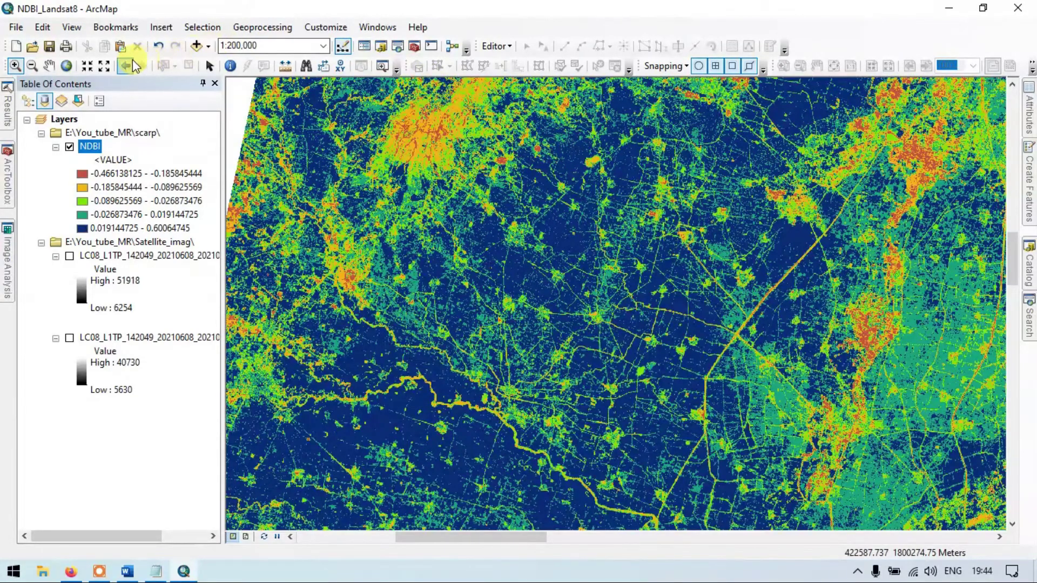
- Examine the NDBI classes of the settlements and roads farther north at a scale of 1:62,500
left_click_drag(385, 210, 594, 227)
left_click_drag(555, 166, 564, 265)
left_click(911, 302)
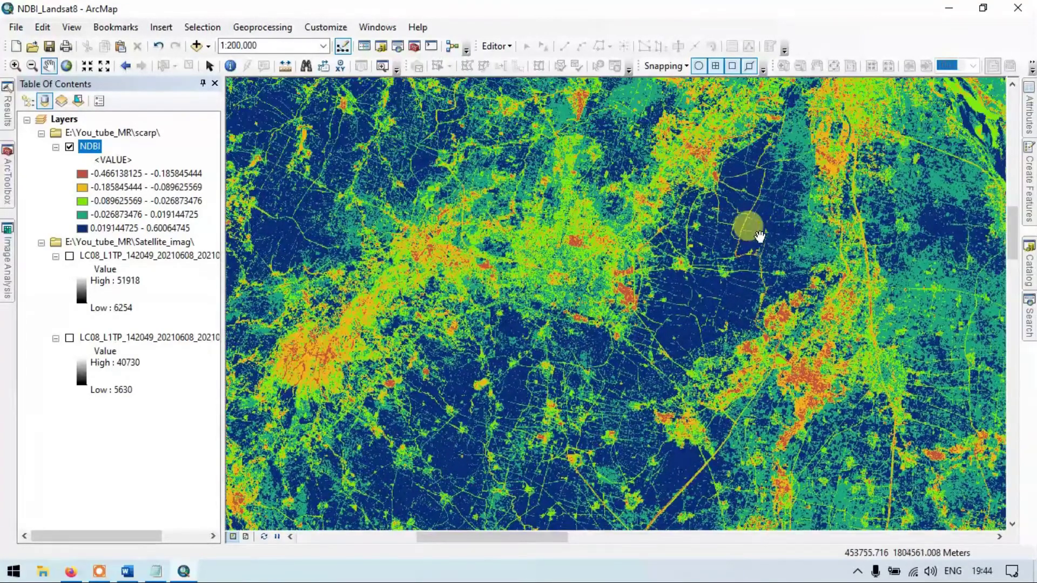
scroll(760, 229, "down", 2)
scroll(760, 231, "up", 4)
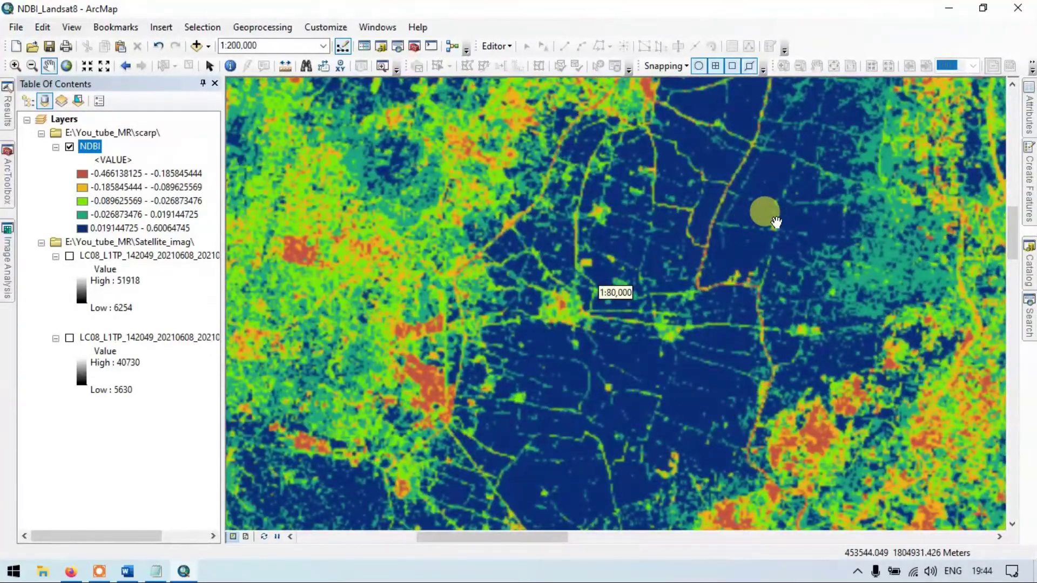
scroll(764, 211, "up", 1)
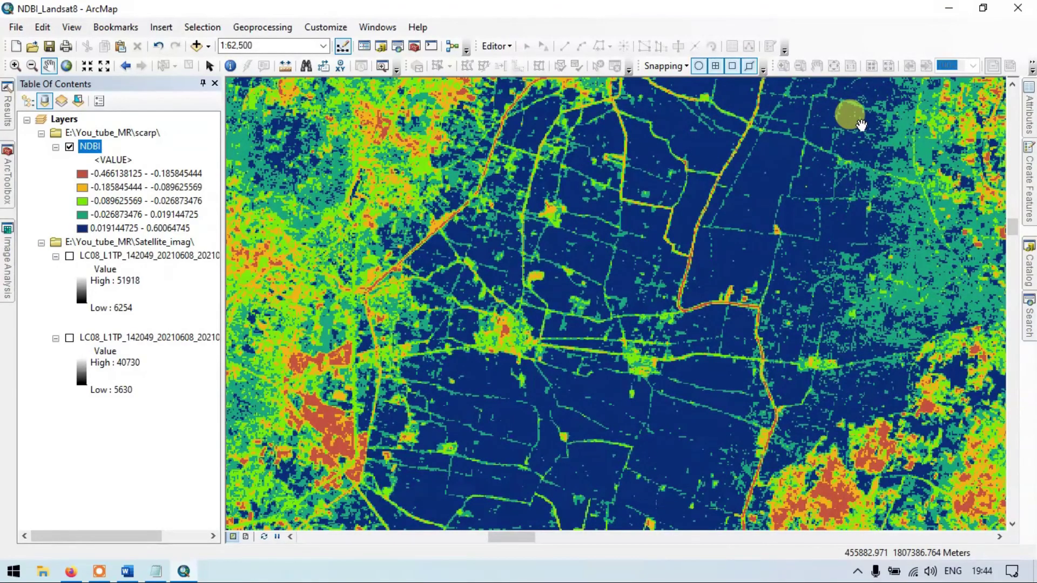
left_click_drag(781, 274, 717, 213)
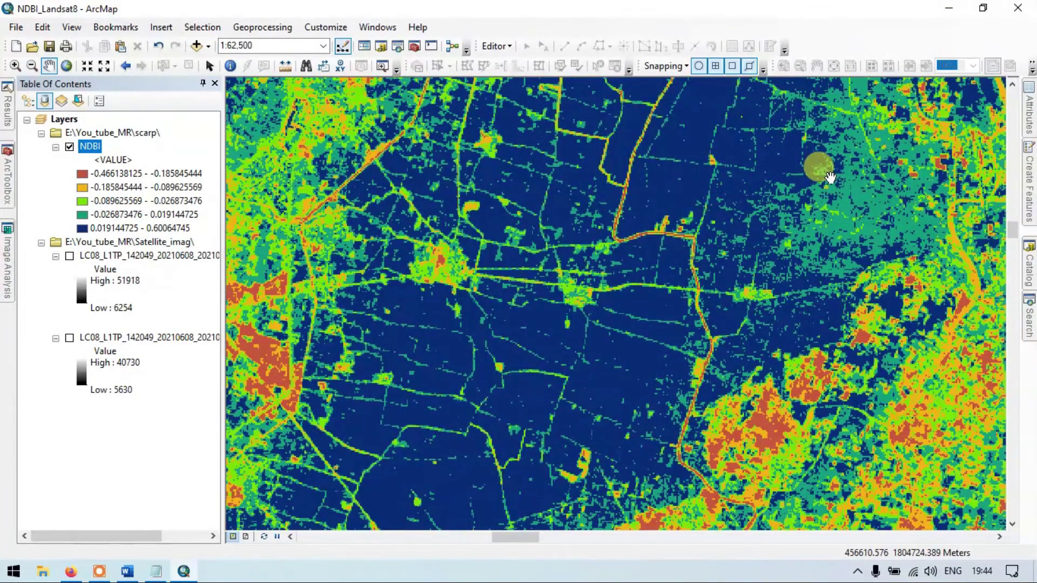
- Examine the NDBI classes farther southwest at 1:62,500, and review the distribution of classes across the whole raster at 1:2,000,000
left_click_drag(642, 221, 761, 121)
left_click_drag(661, 224, 756, 210)
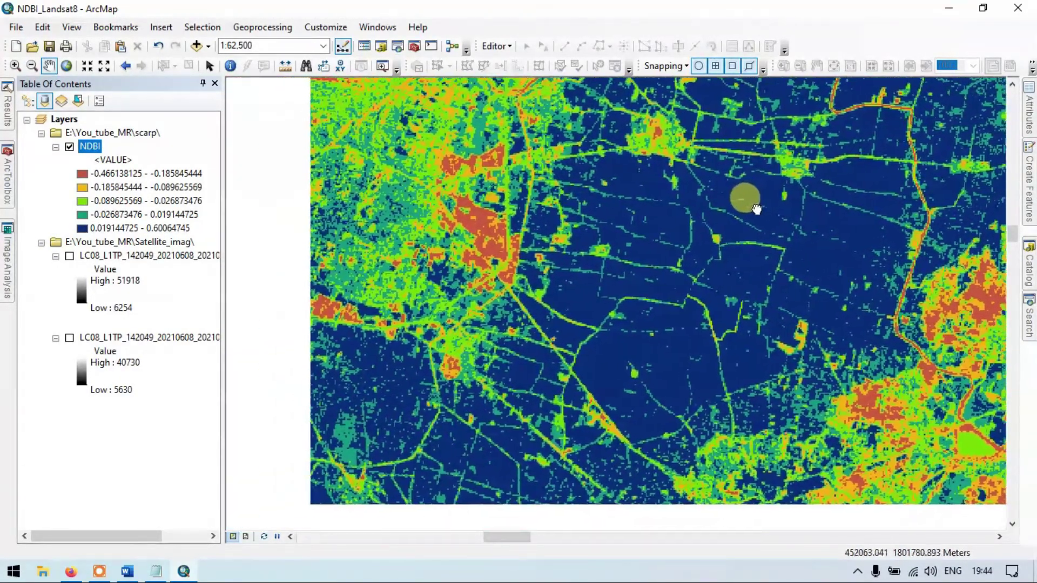
scroll(519, 303, "down", 3)
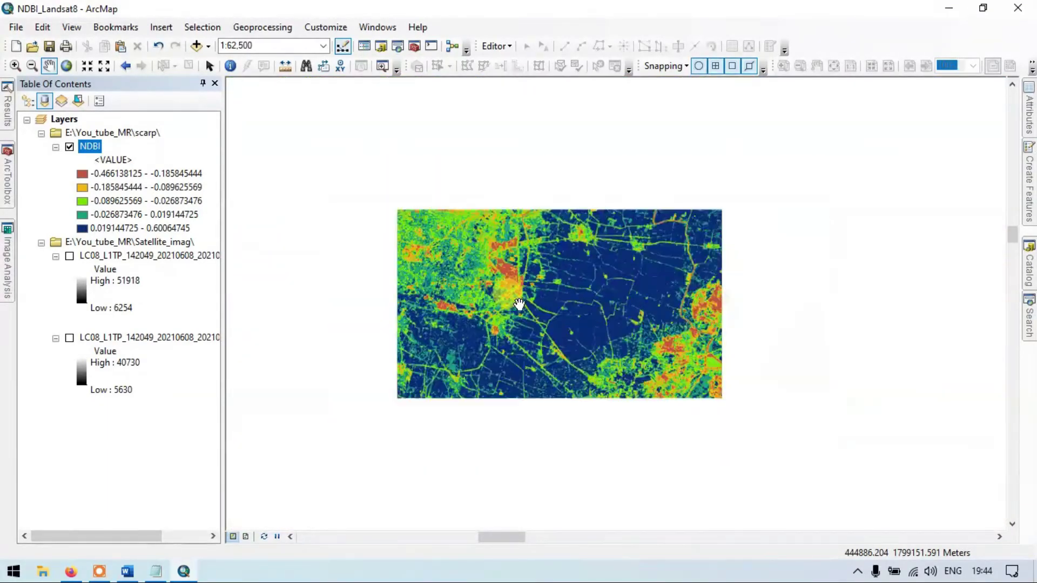
scroll(519, 304, "down", 2)
scroll(609, 346, "down", 2)
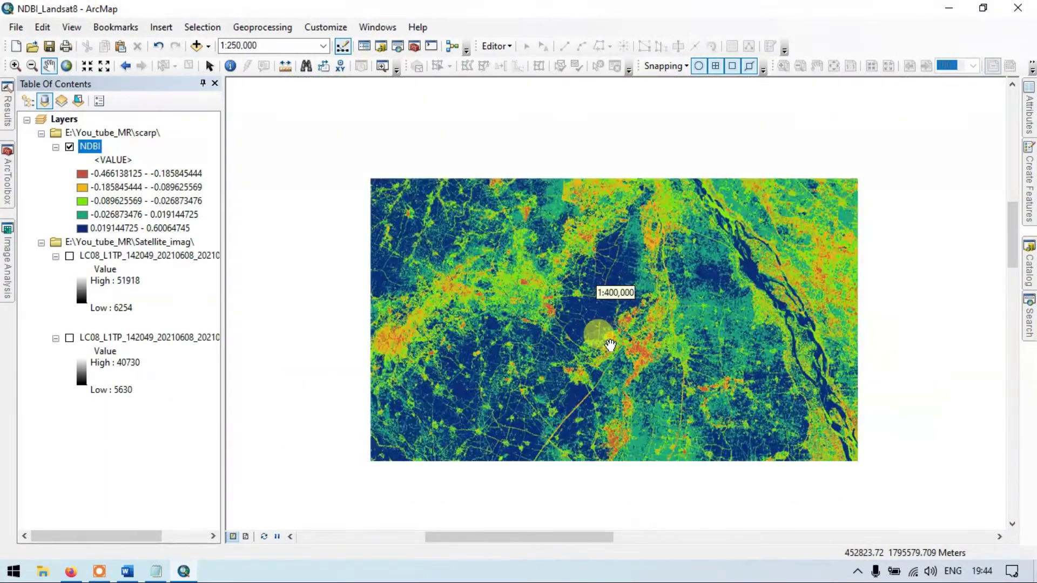
scroll(675, 380, "down", 2)
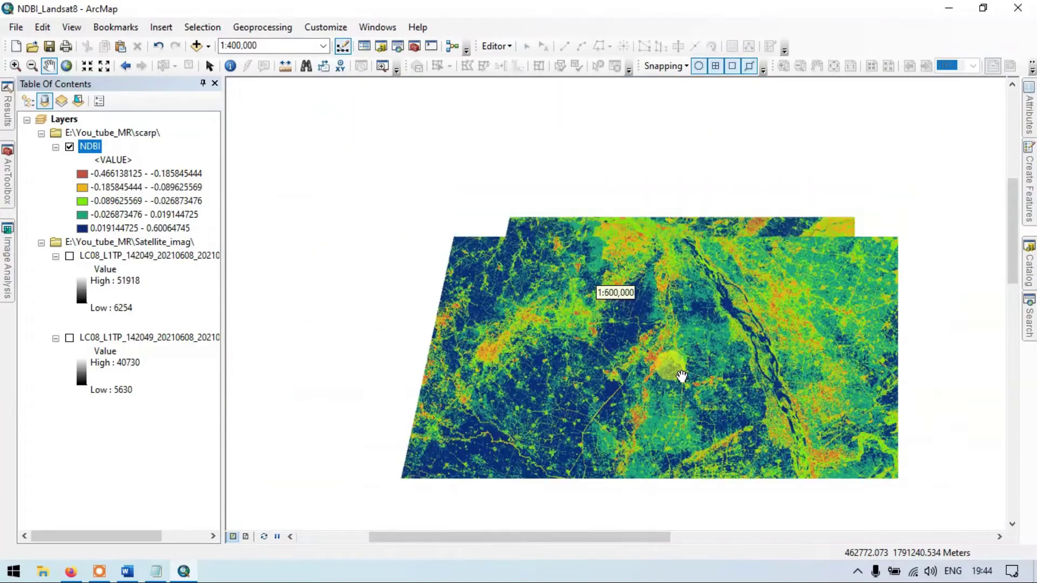
scroll(678, 373, "down", 1)
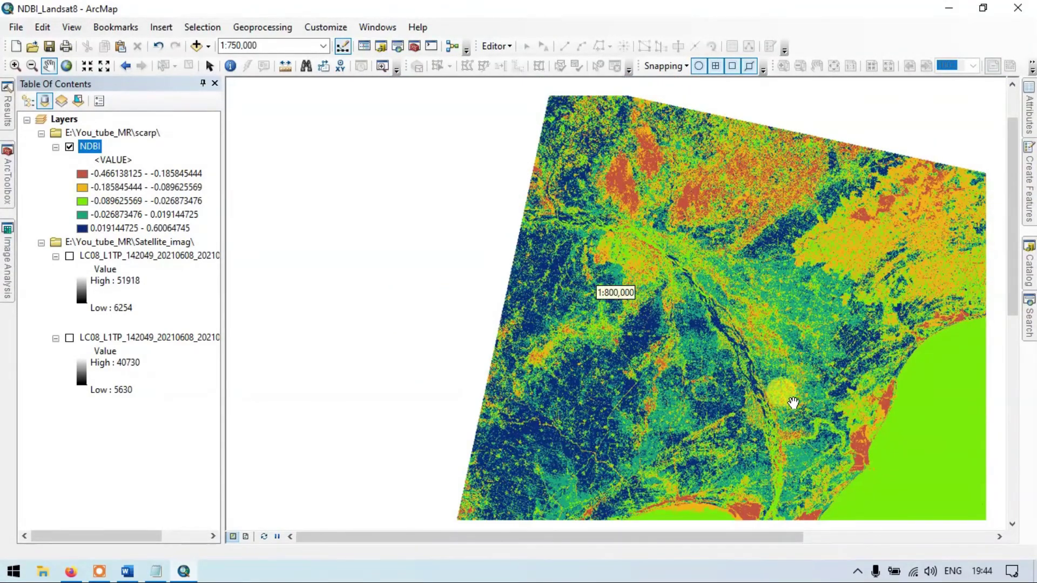
mouse_move(804, 303)
left_mouse_down()
mouse_move(625, 247)
mouse_move(637, 257)
left_mouse_up()
scroll(669, 339, "down", 2)
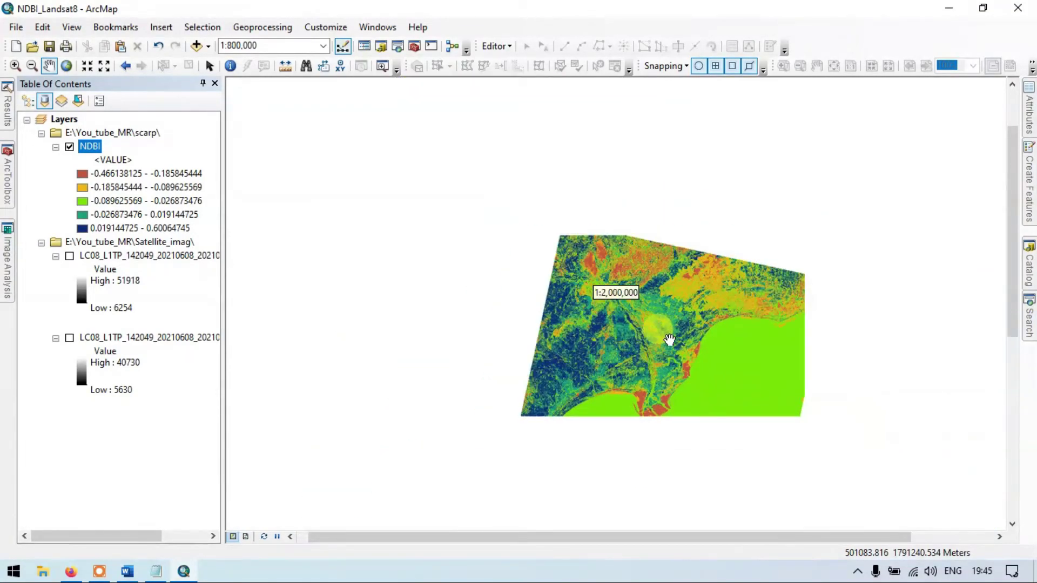
left_click_drag(669, 339, 590, 259)
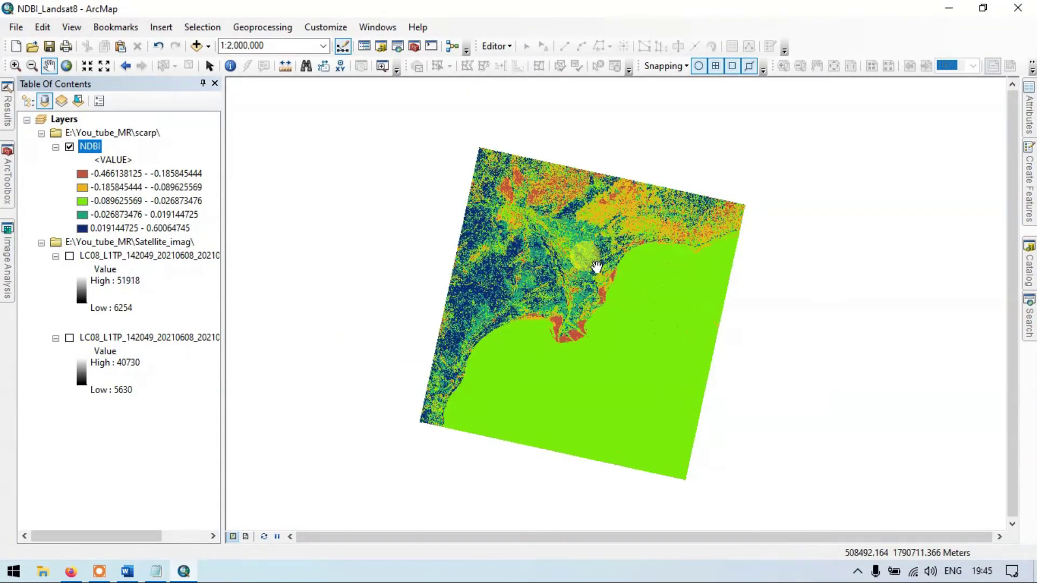